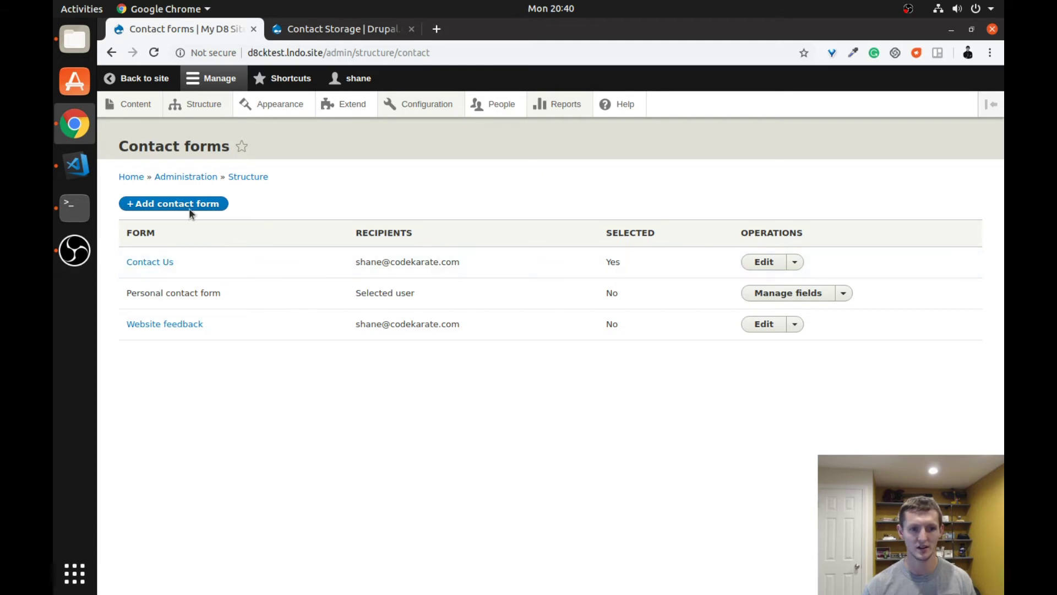
pyautogui.click(182, 205)
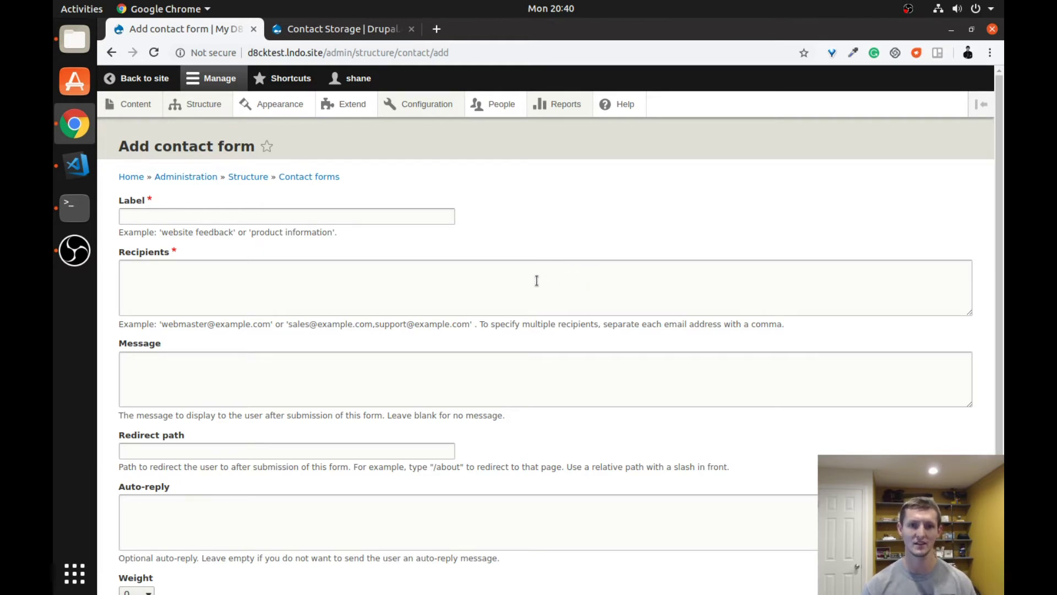
pyautogui.click(312, 217)
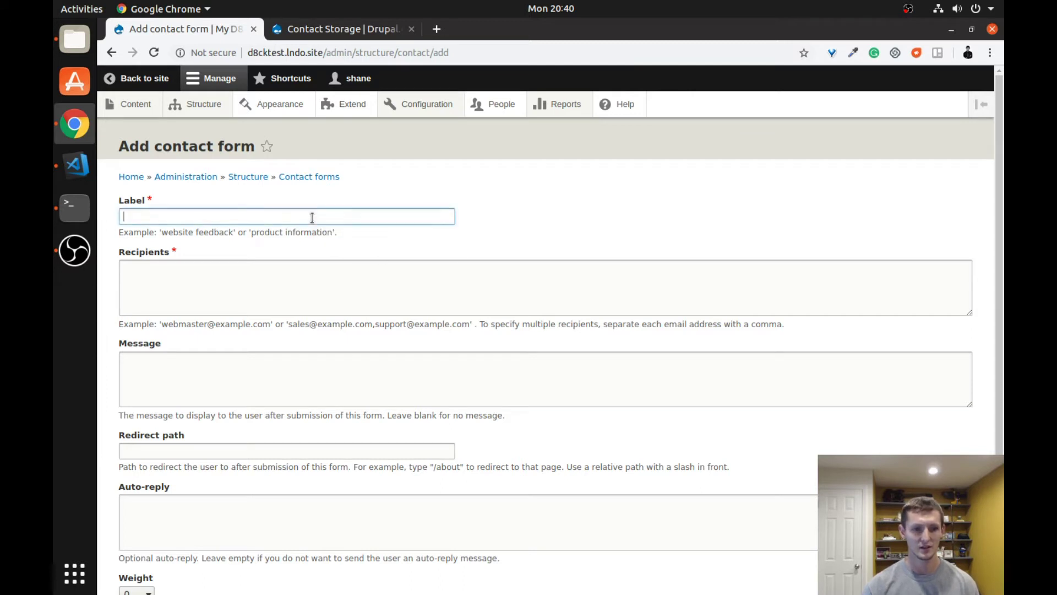
pyautogui.click(412, 291)
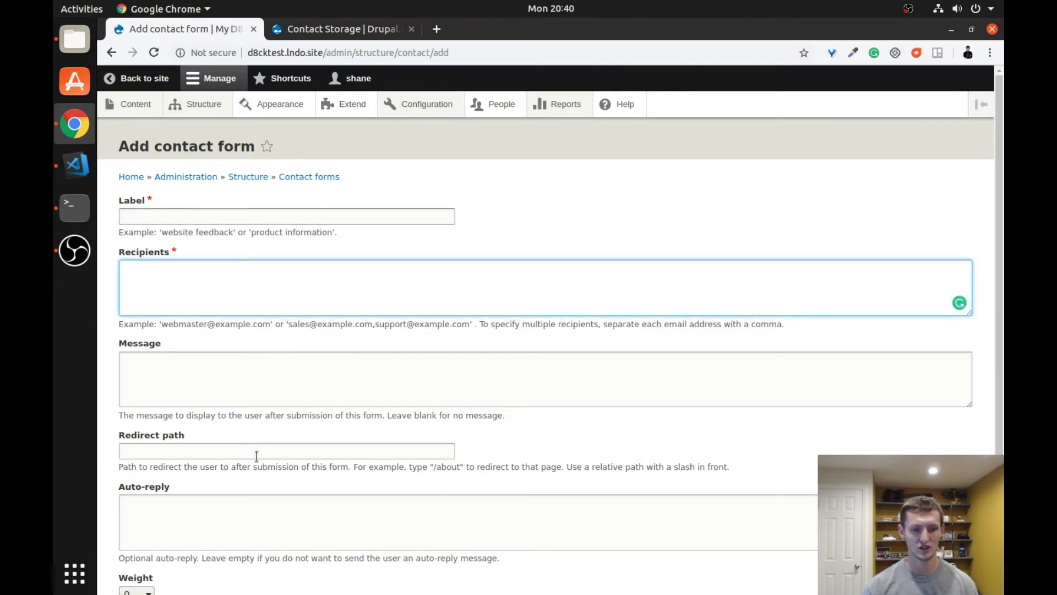
pyautogui.click(215, 451)
pyautogui.scroll(-3, 552, 428)
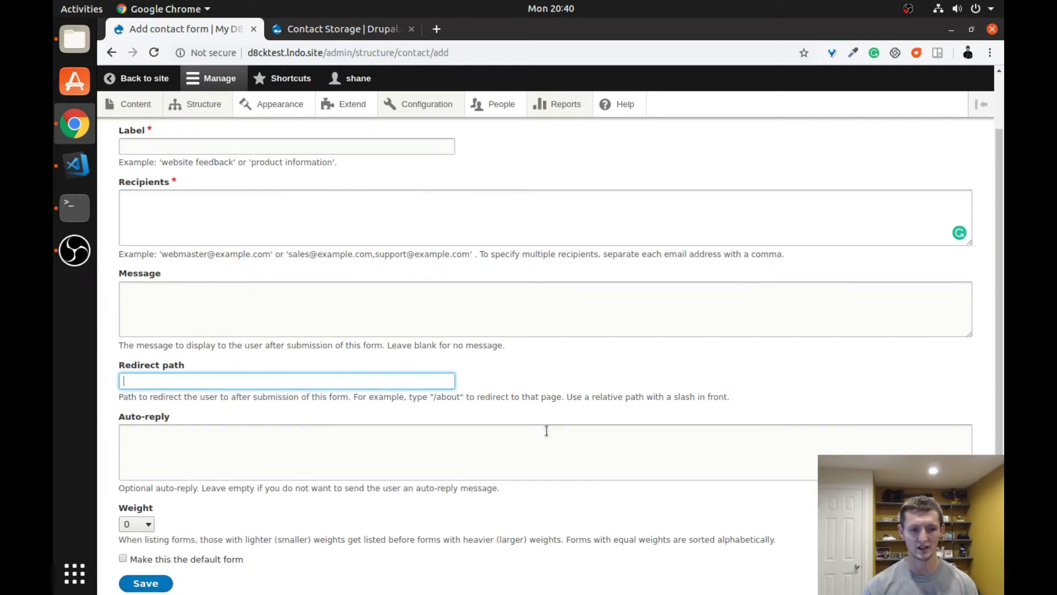
pyautogui.click(177, 447)
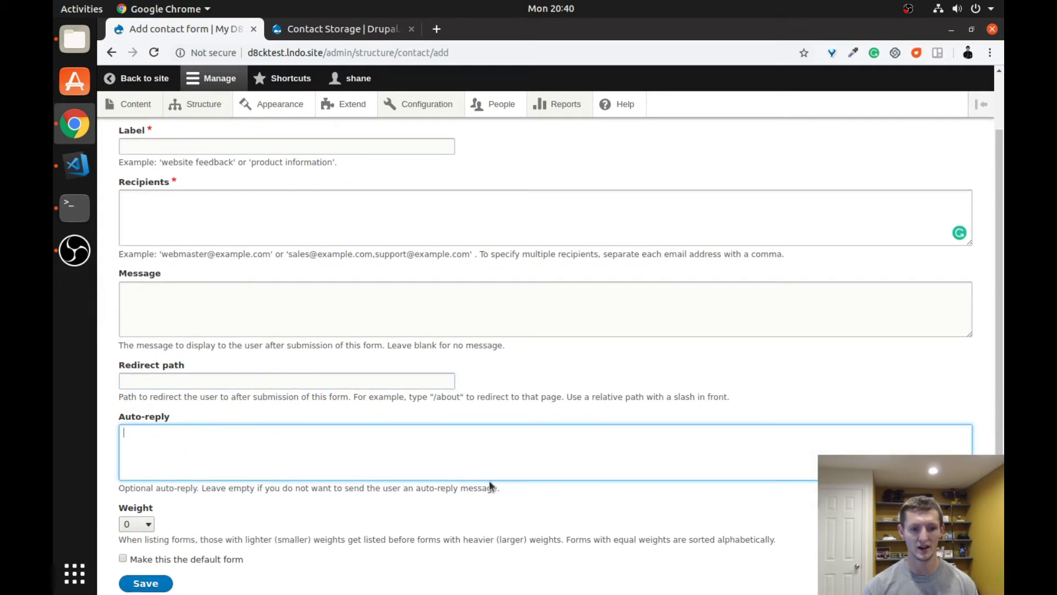
pyautogui.scroll(-1, 397, 501)
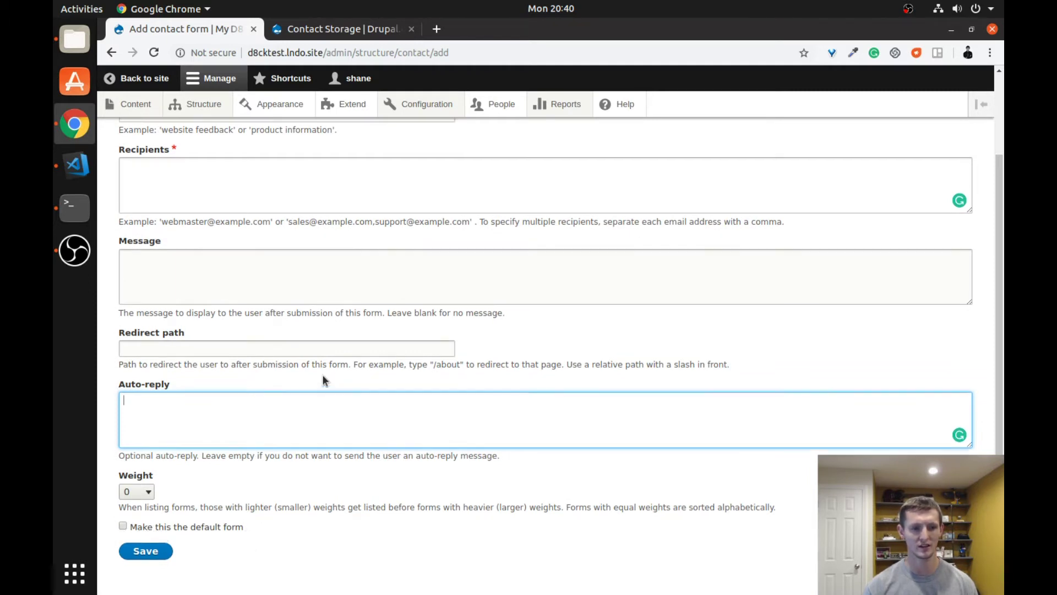
pyautogui.scroll(3, 323, 379)
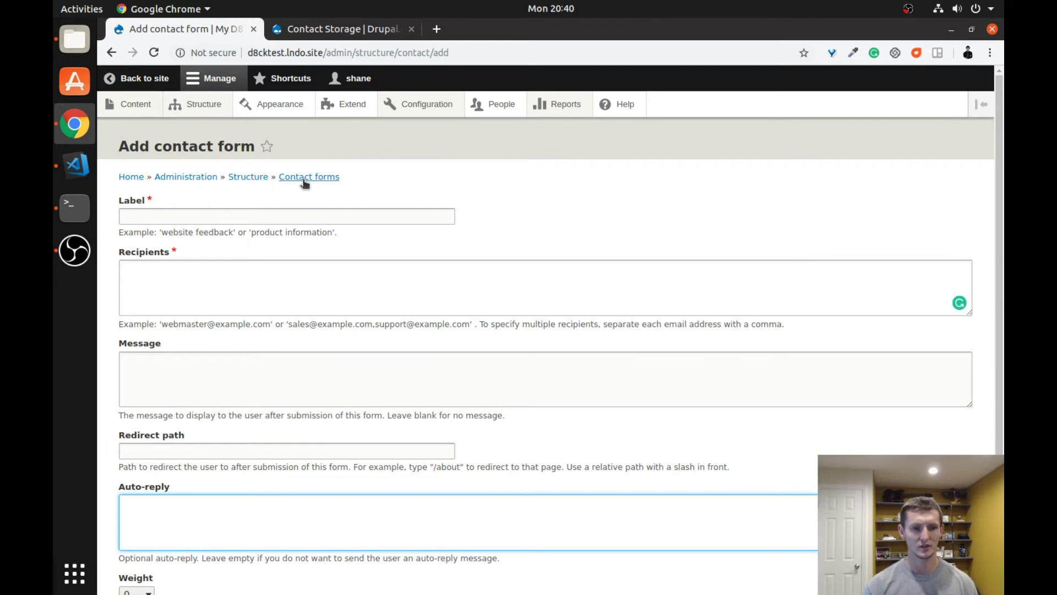
pyautogui.click(297, 178)
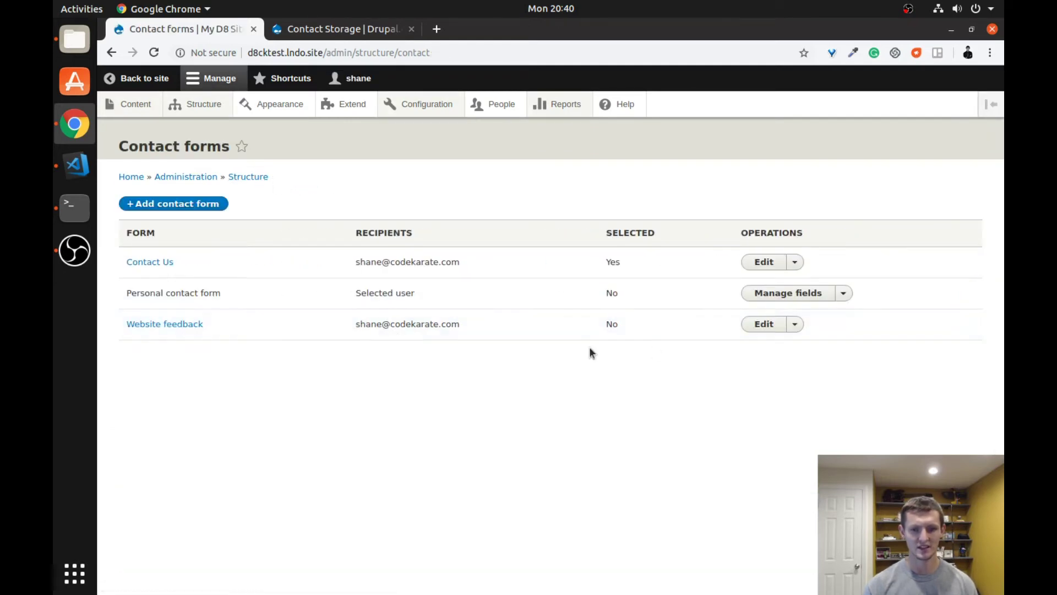
pyautogui.click(794, 326)
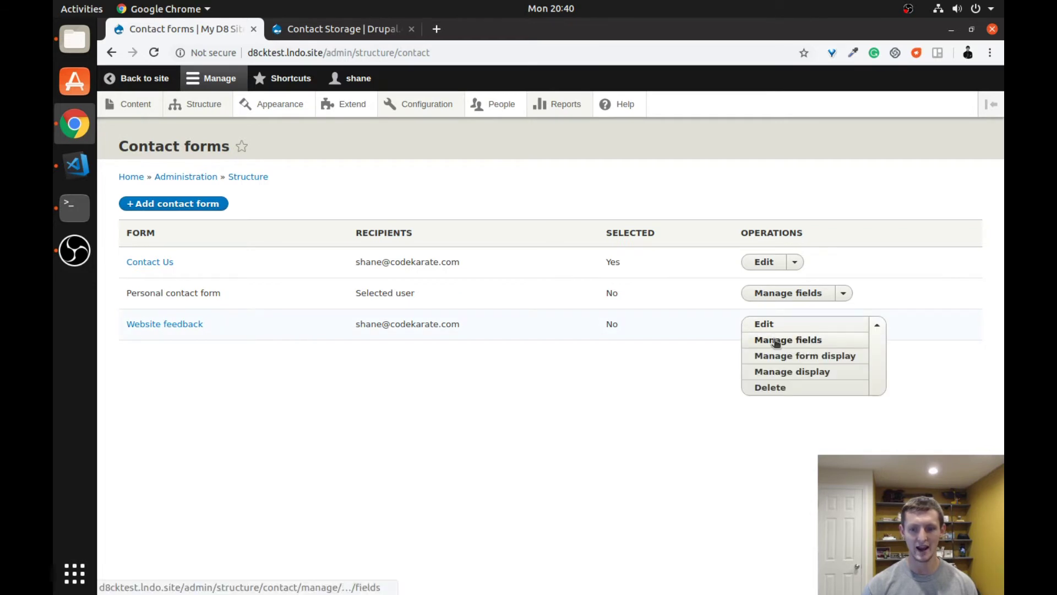
pyautogui.click(777, 341)
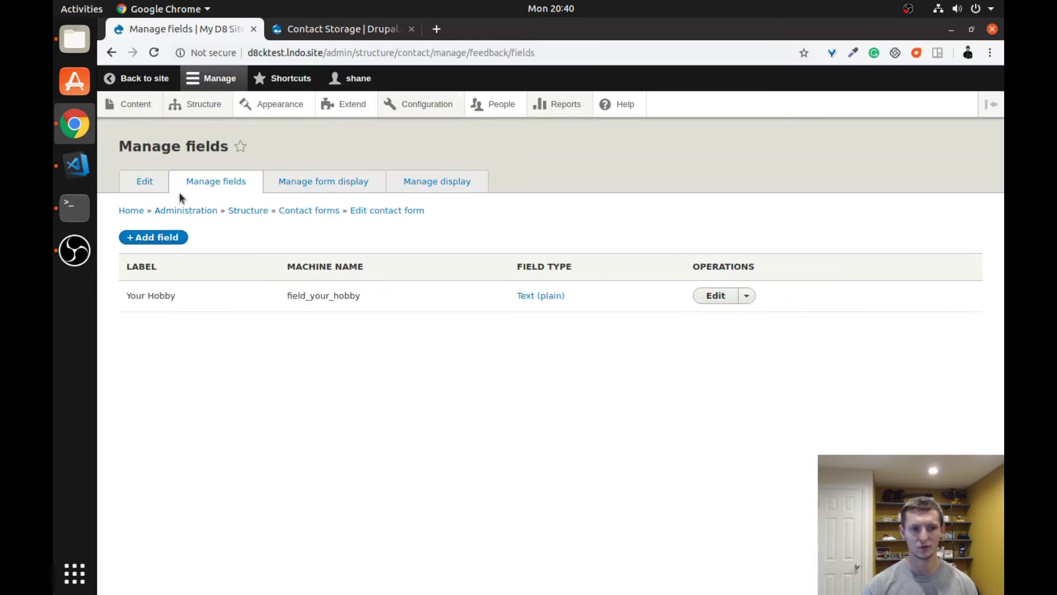
pyautogui.moveTo(128, 296); pyautogui.dragTo(176, 297)
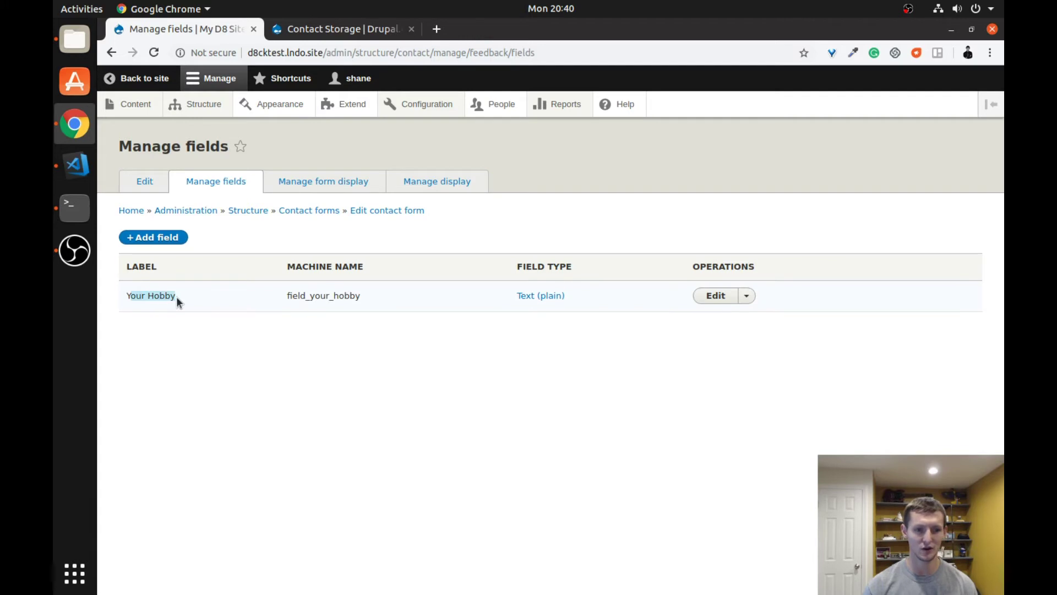
pyautogui.click(203, 318)
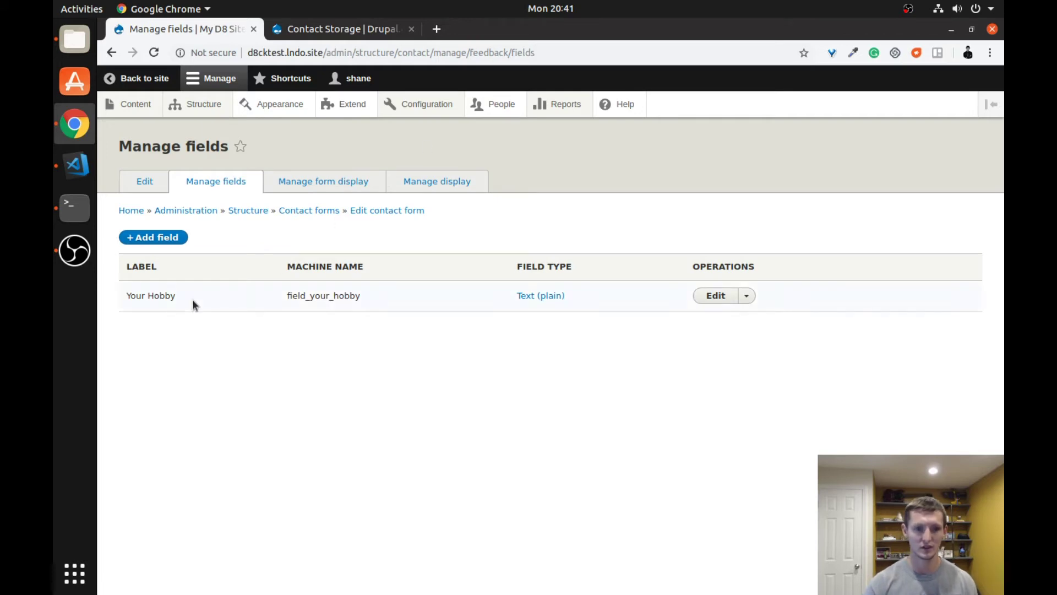
pyautogui.click(157, 240)
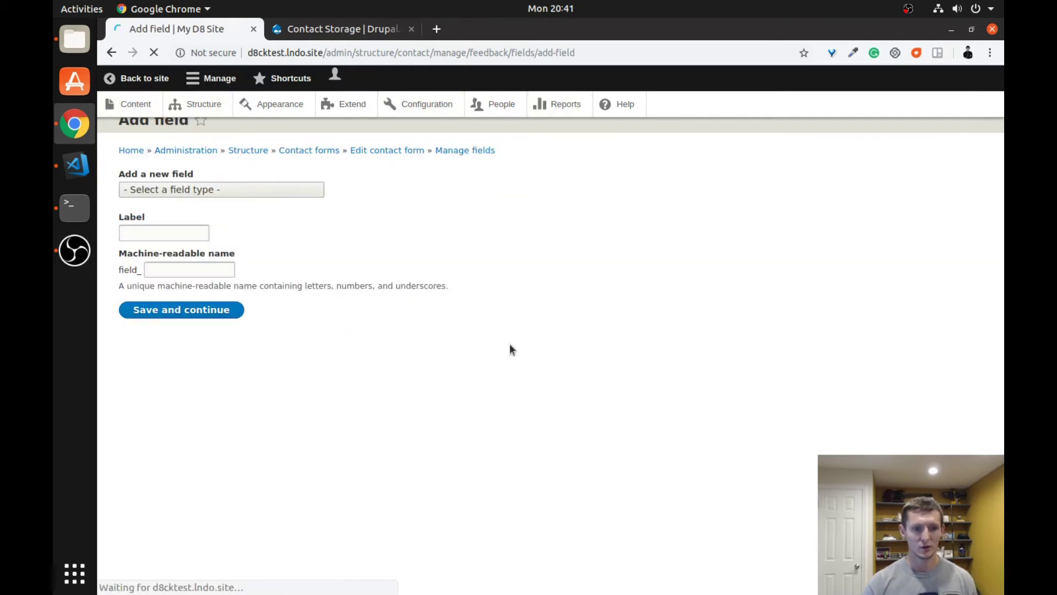
pyautogui.click(235, 218)
pyautogui.moveTo(318, 269); pyautogui.dragTo(330, 343)
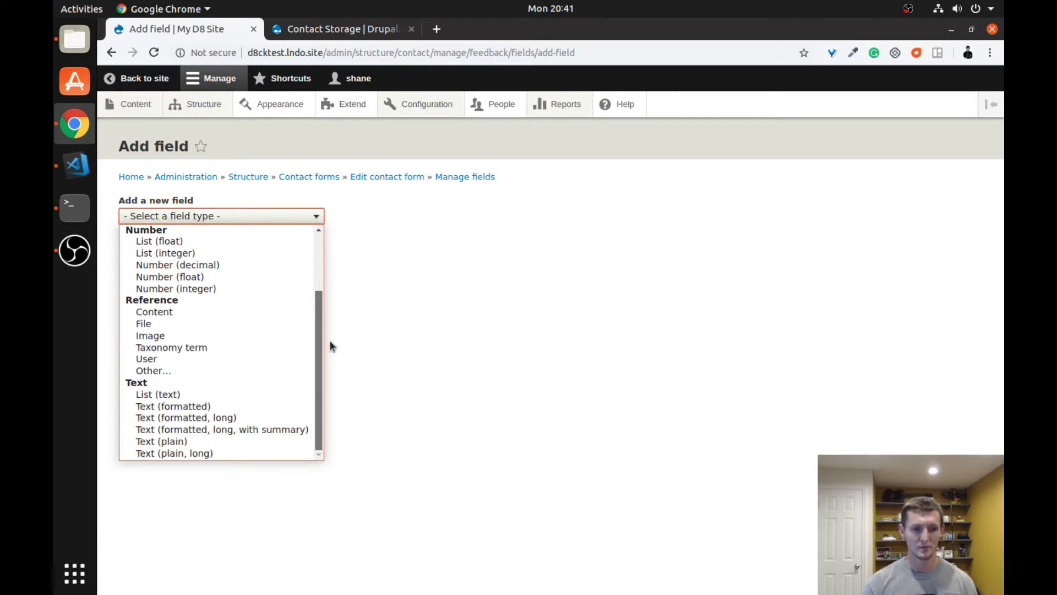
pyautogui.scroll(3, 215, 299)
pyautogui.click(394, 275)
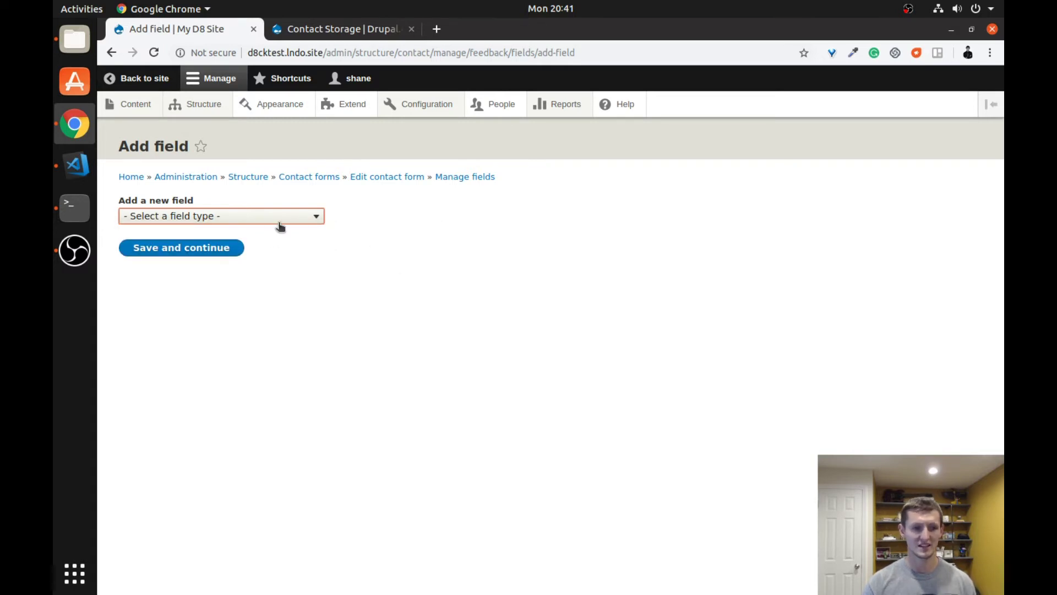
pyautogui.click(321, 176)
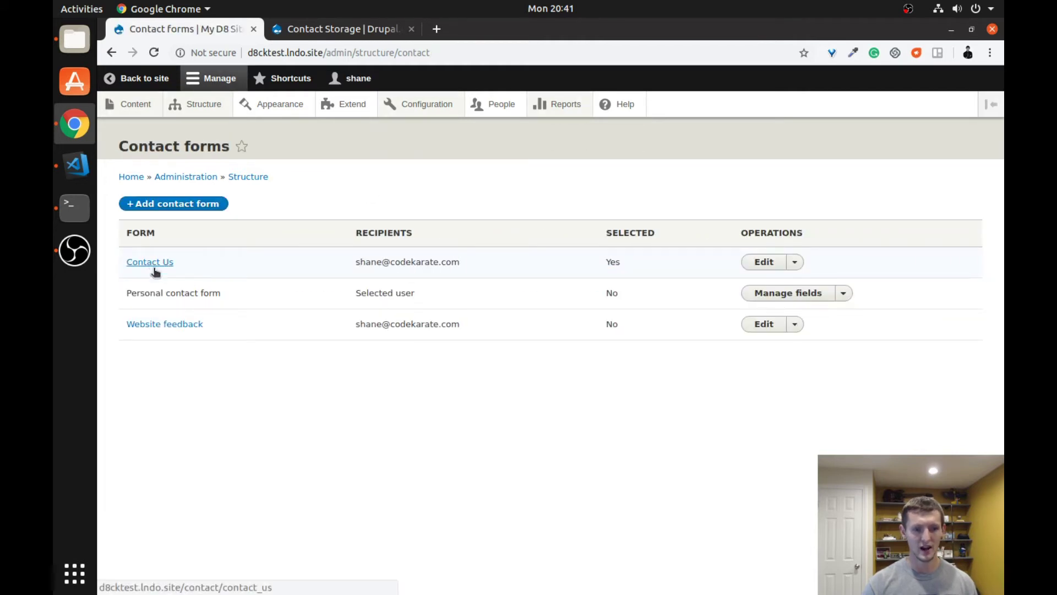
# - Open the Website feedback form in an incognito window and look over its fields, including Your Hobby
pyautogui.rightClick(156, 328)
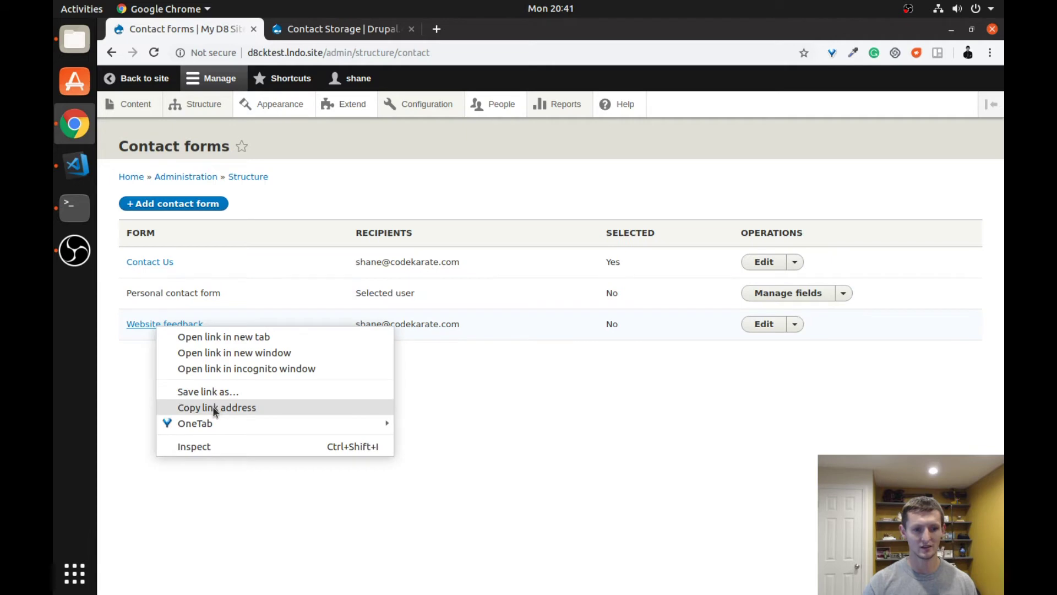
pyautogui.click(212, 407)
pyautogui.rightClick(179, 329)
pyautogui.click(234, 364)
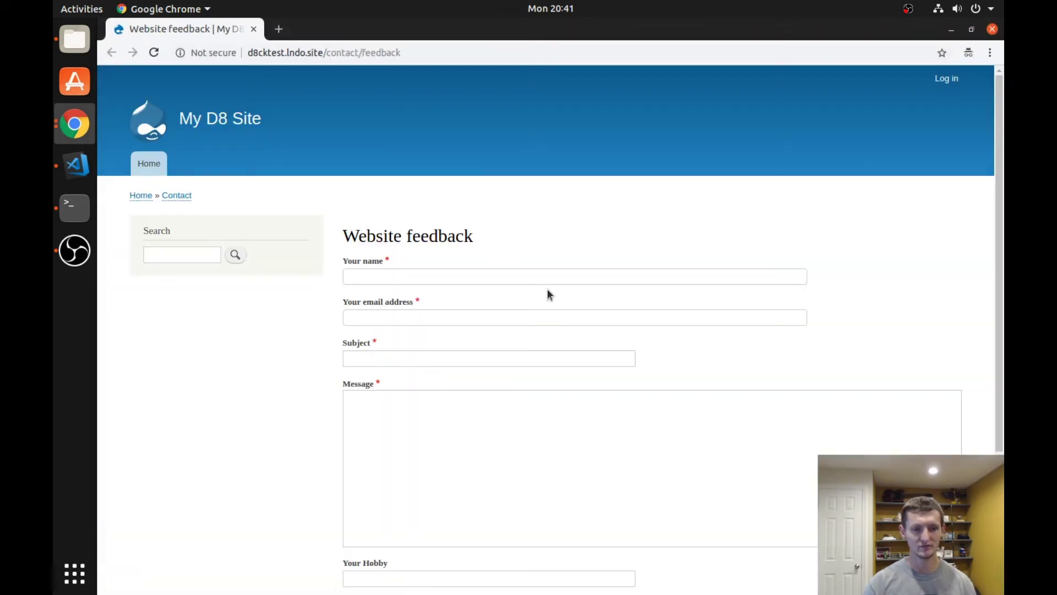
pyautogui.scroll(-1, 372, 318)
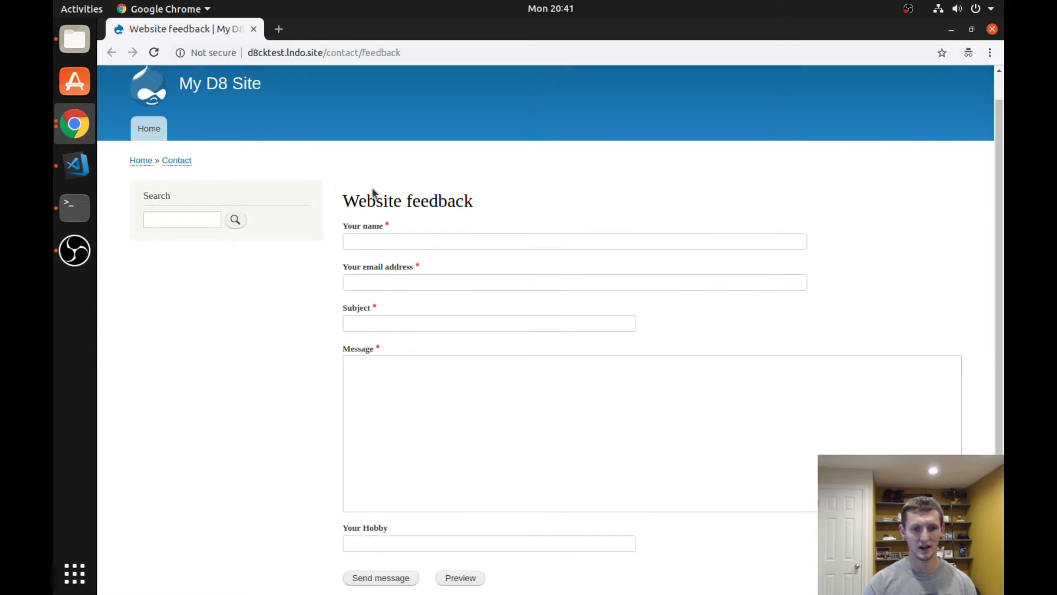
pyautogui.moveTo(401, 52); pyautogui.dragTo(331, 51)
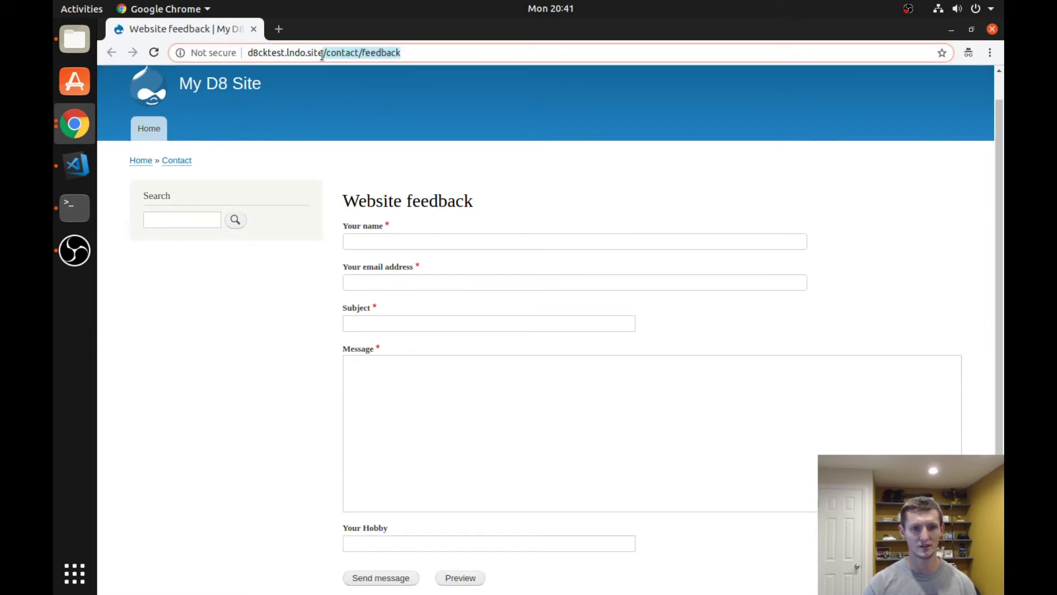
pyautogui.click(384, 238)
pyautogui.click(410, 281)
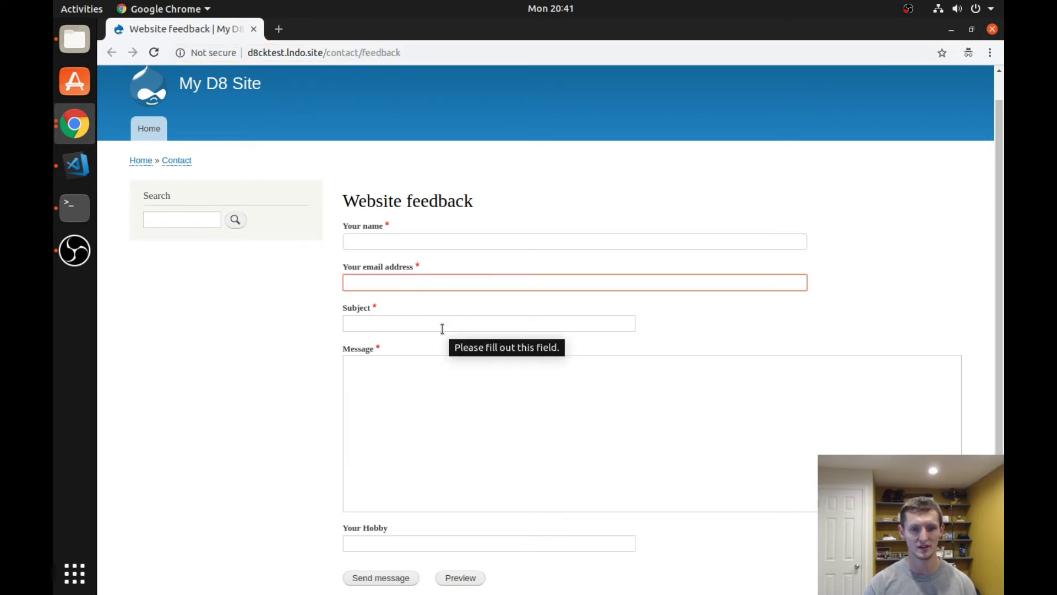
pyautogui.click(432, 323)
pyautogui.click(437, 361)
pyautogui.scroll(-3, 452, 429)
pyautogui.click(435, 468)
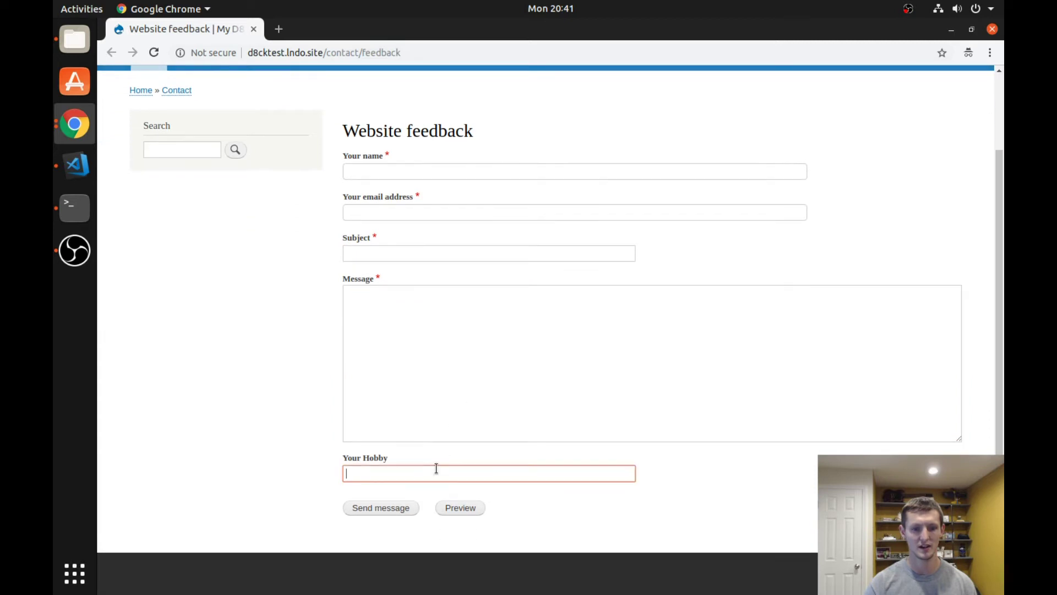
# - Change the address to /contact/ to load the default Contact Us form, then return to the admin window
pyautogui.click(398, 50)
pyautogui.doubleClick(397, 50)
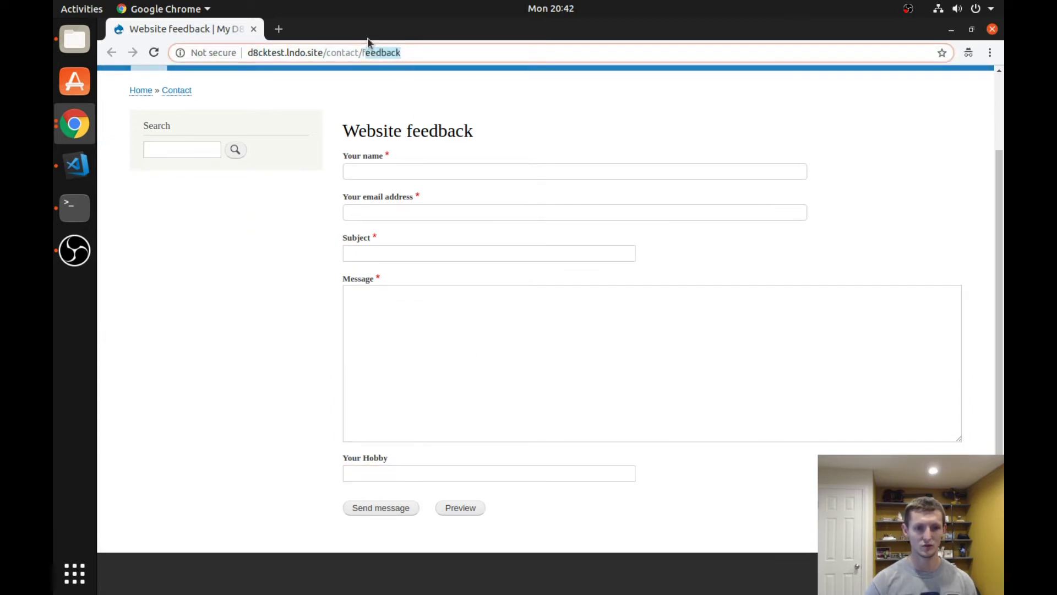
pyautogui.write('c')
pyautogui.press('BackSpace')
pyautogui.press('Return')
pyautogui.scroll(-1, 467, 184)
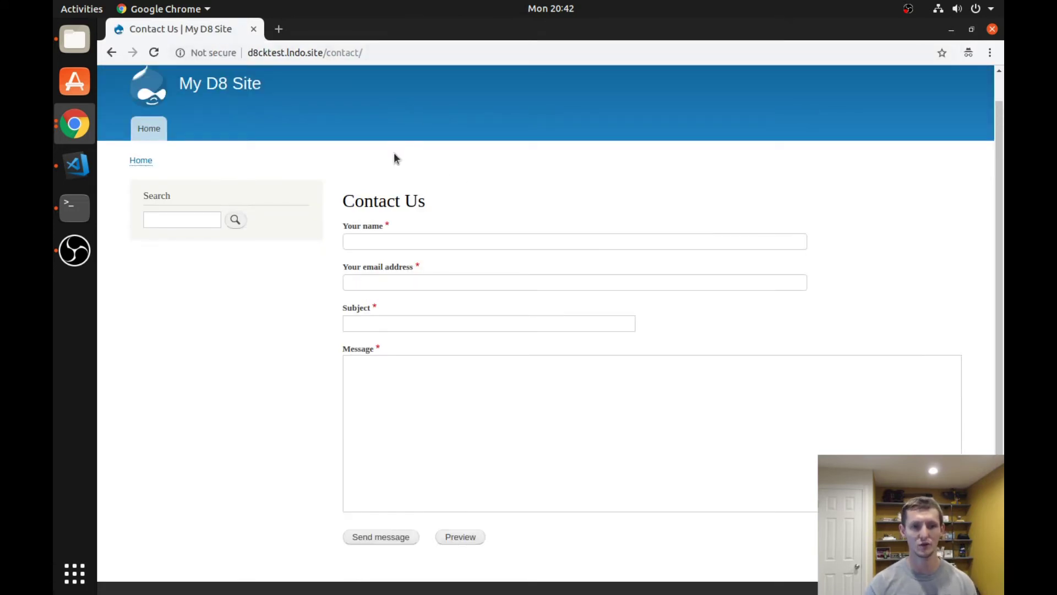
pyautogui.hotkey('alt', 'Tab')
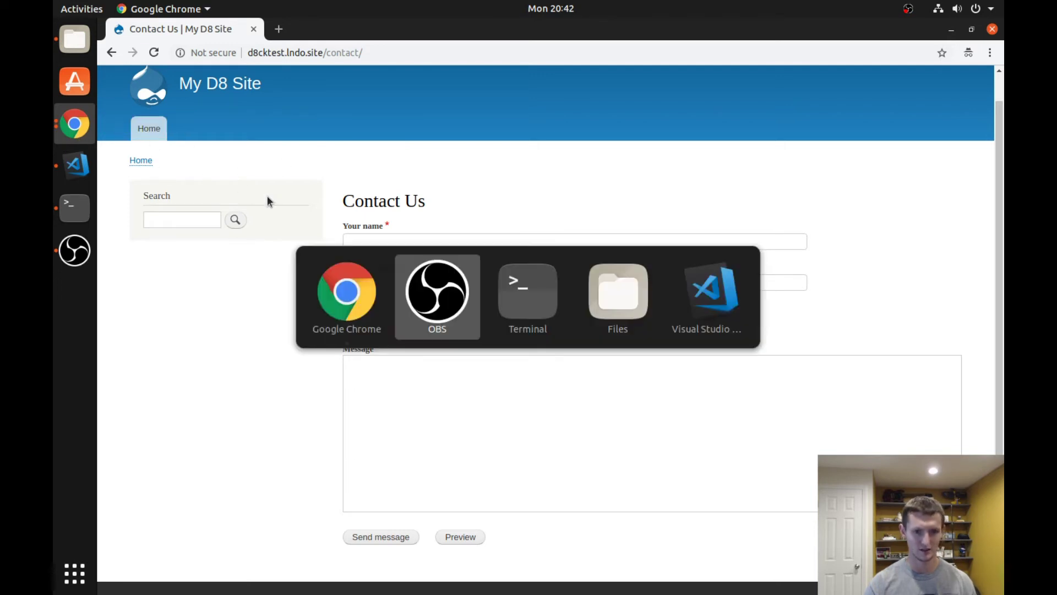
pyautogui.hotkey('alt', 'shift', 'Tab')
pyautogui.hotkey('alt', '`')
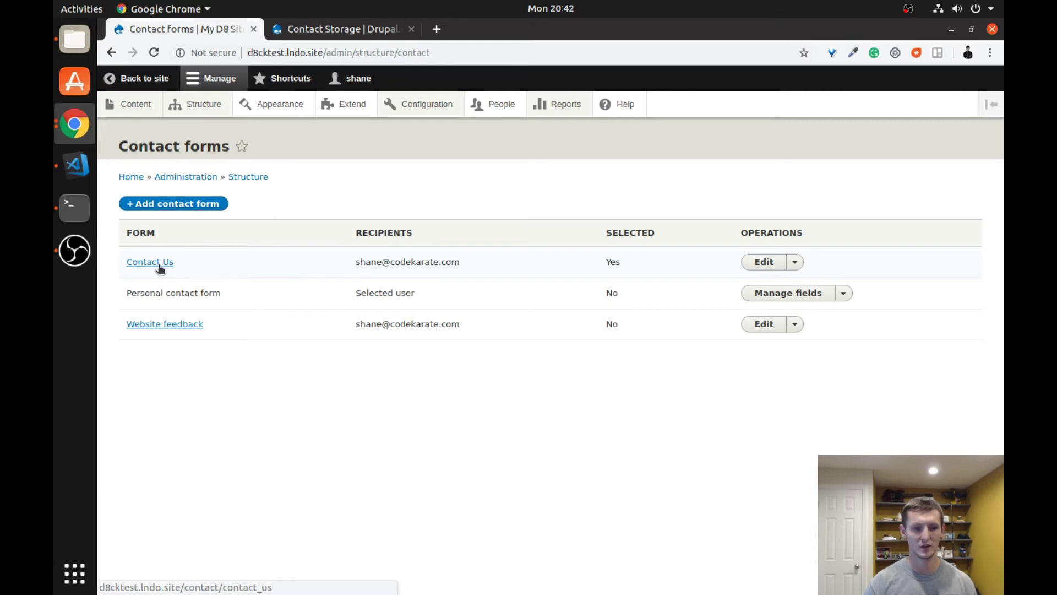
# - Copy the Contact Us link address and bring the site's other browser window forward
pyautogui.rightClick(159, 268)
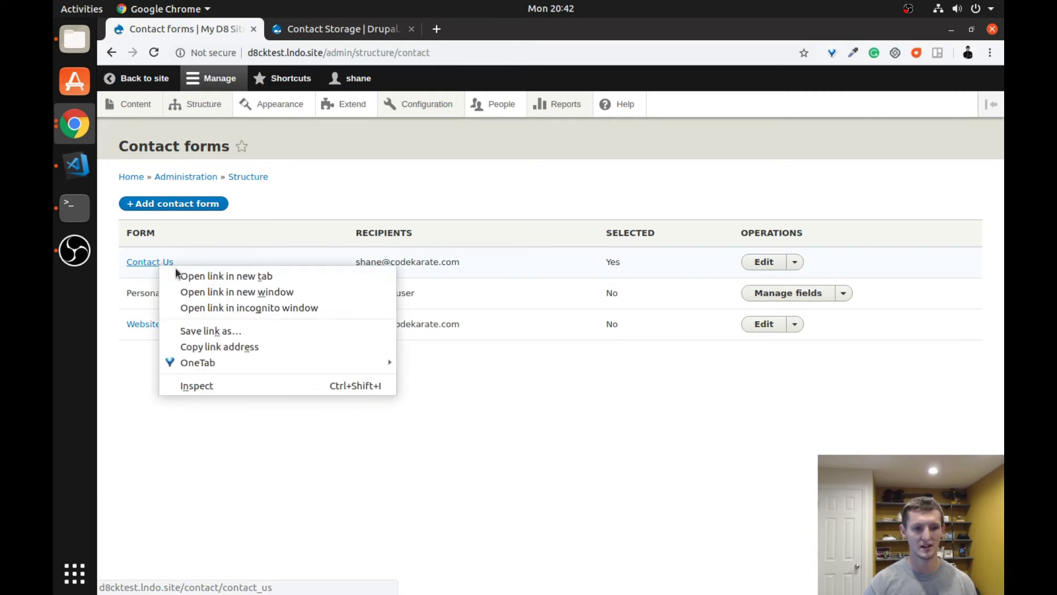
pyautogui.click(263, 342)
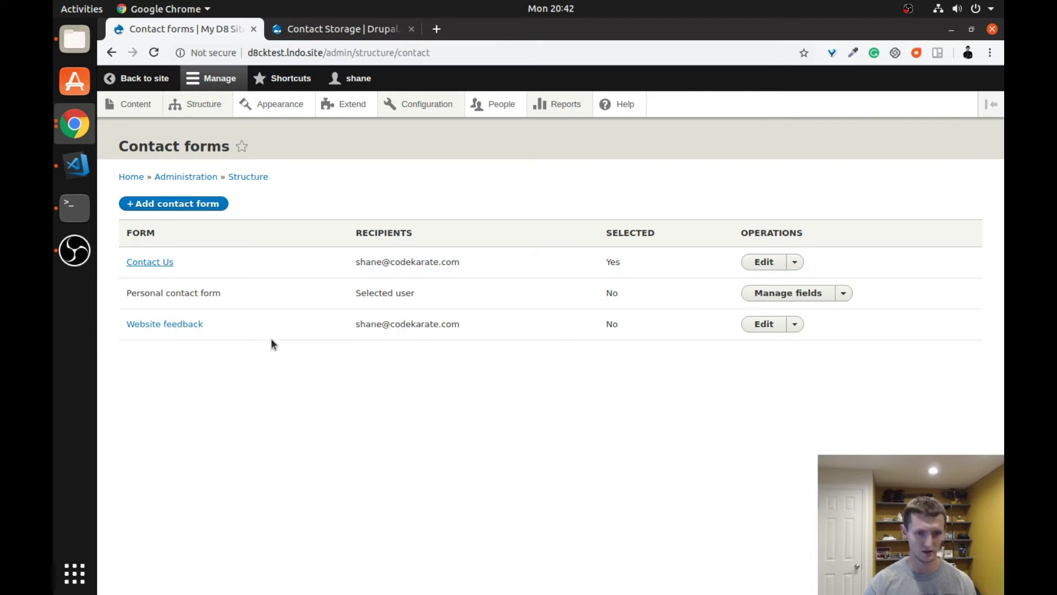
pyautogui.hotkey('alt', 'Tab')
pyautogui.hotkey('alt', 'shift', 'Tab')
pyautogui.hotkey('alt', '`')
pyautogui.hotkey('alt', '`')
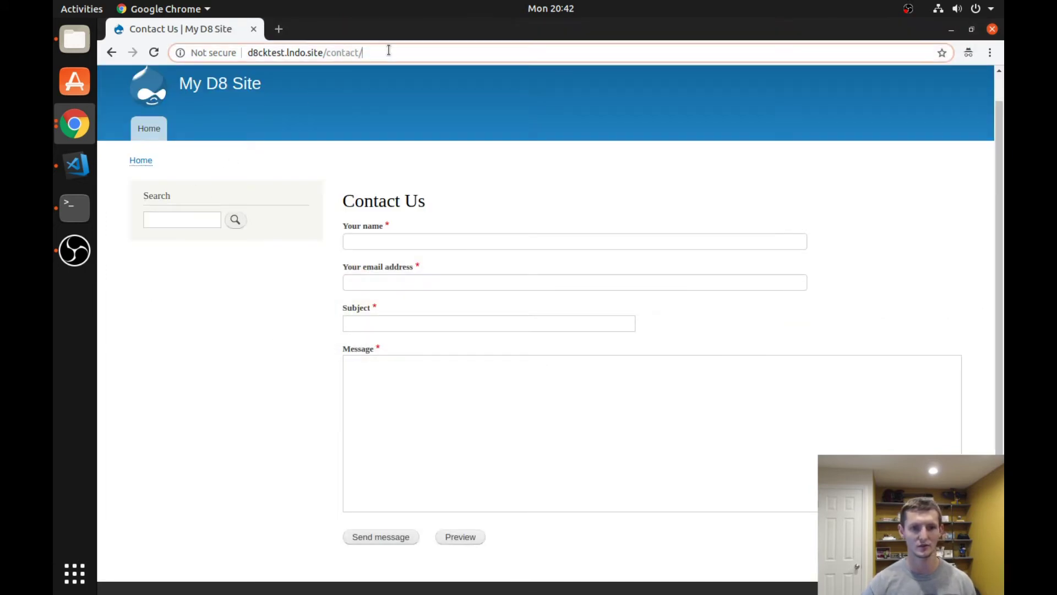
# - Load /contact/contact_us to show the public Contact Us form, then return to the admin window
pyautogui.click(384, 52)
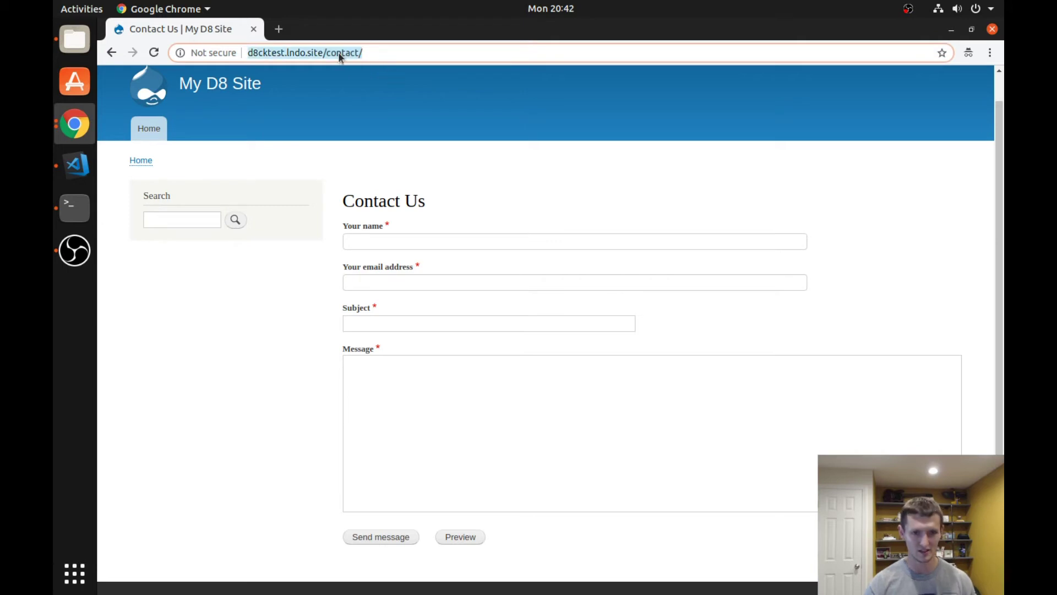
pyautogui.click(362, 55)
pyautogui.write('contact_us')
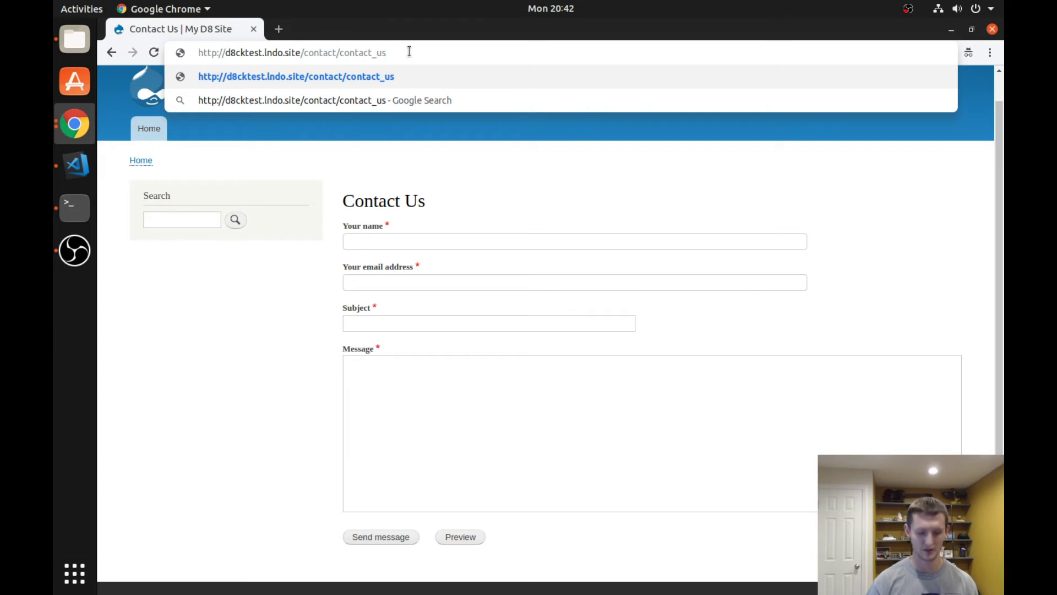
pyautogui.press('Return')
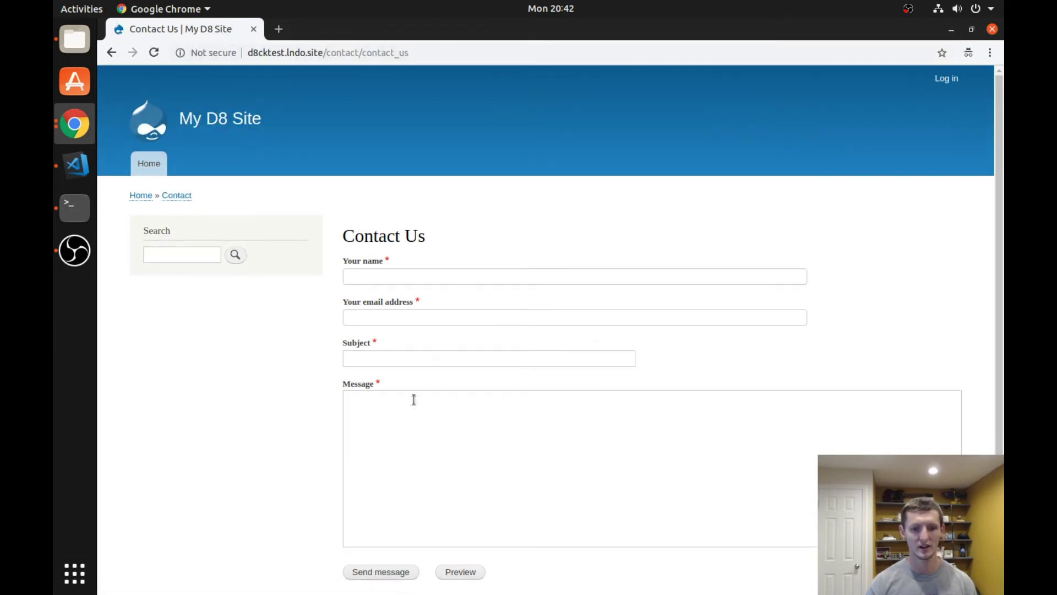
pyautogui.click(396, 242)
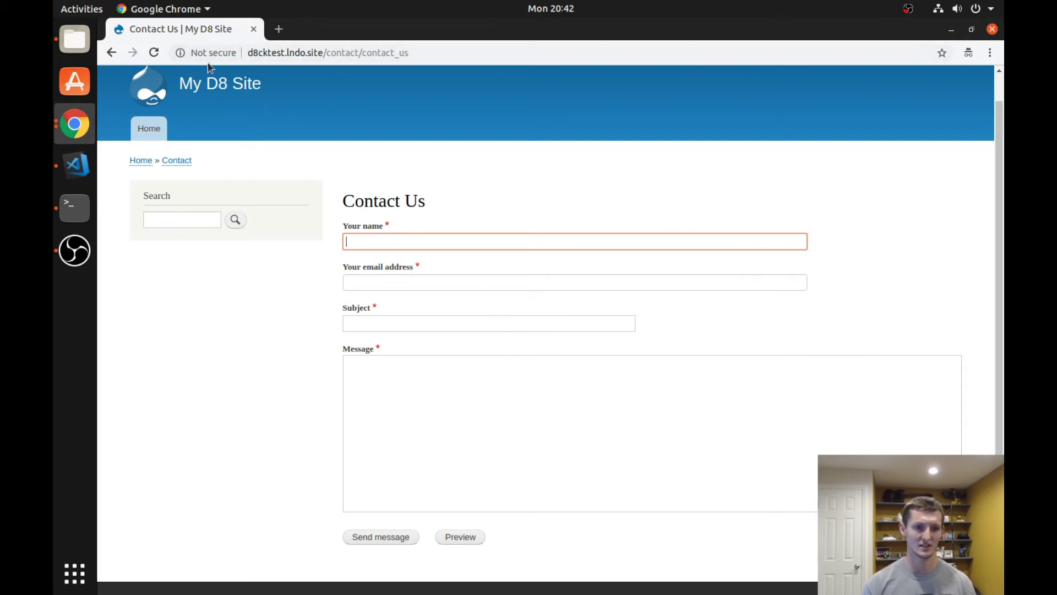
pyautogui.rightClick(83, 130)
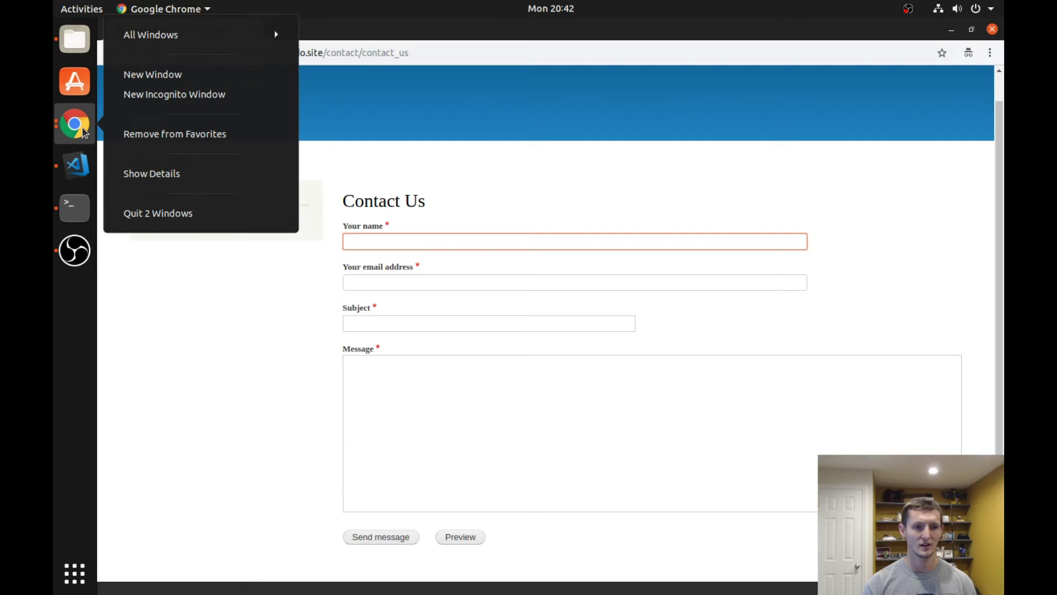
pyautogui.click(287, 358)
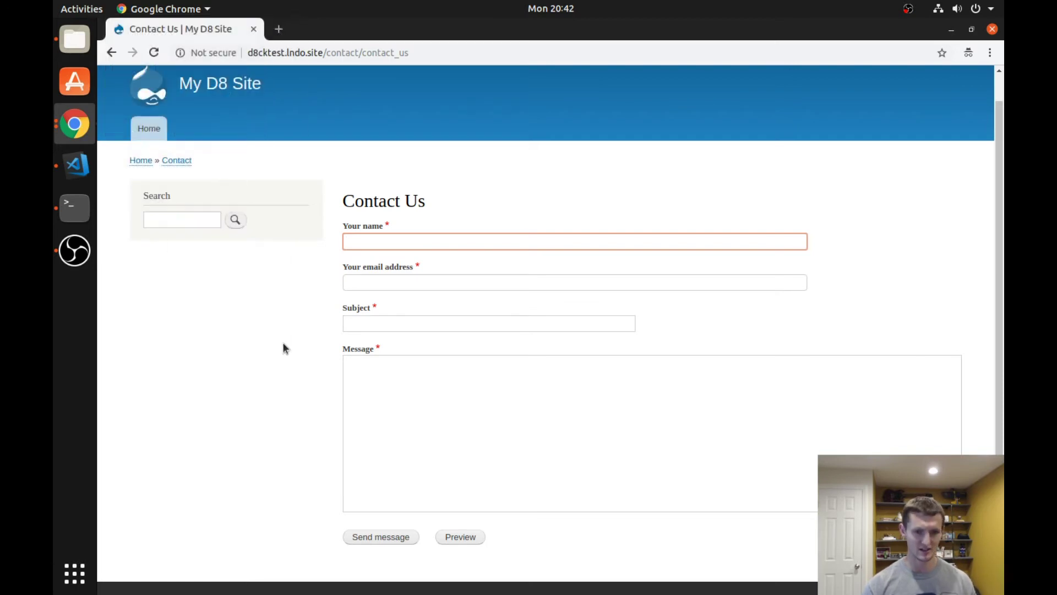
pyautogui.hotkey('alt', 'Tab')
pyautogui.hotkey('alt', 'Tab')
pyautogui.hotkey('alt', 'Tab')
pyautogui.hotkey('alt', 'Tab')
pyautogui.hotkey('alt', 'Tab')
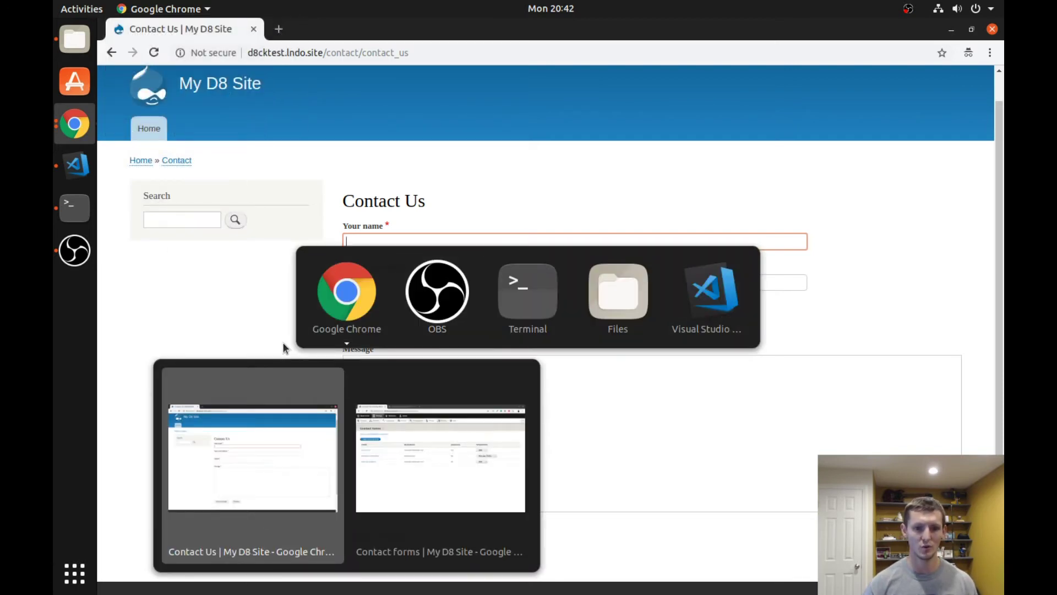
pyautogui.hotkey('alt', '`')
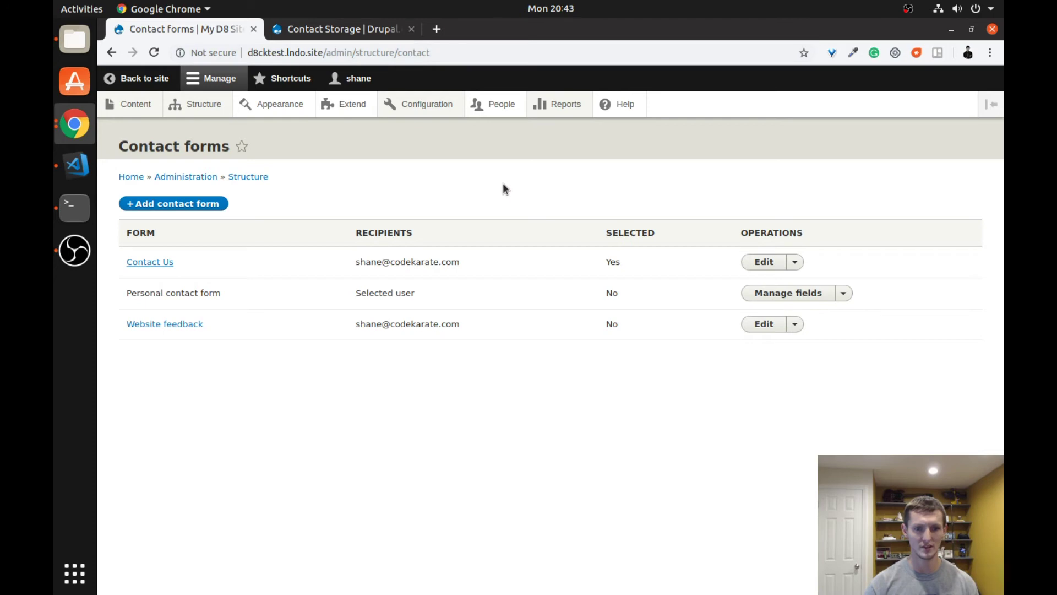
# - Open Extend to see the module list with Aggregator, Automated Cron, Ban and Block
pyautogui.click(339, 106)
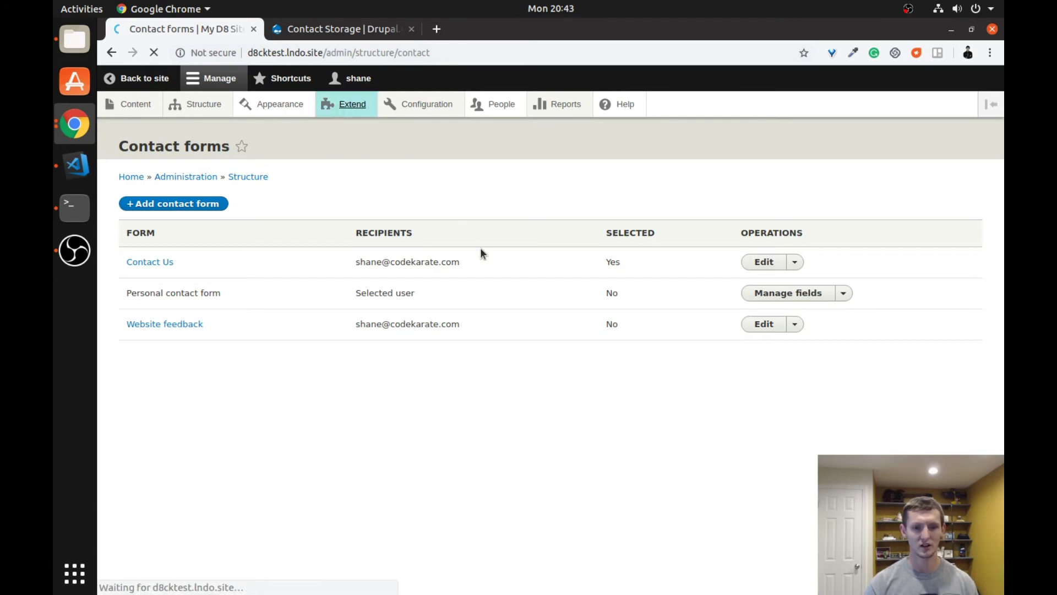
pyautogui.scroll(-5, 473, 374)
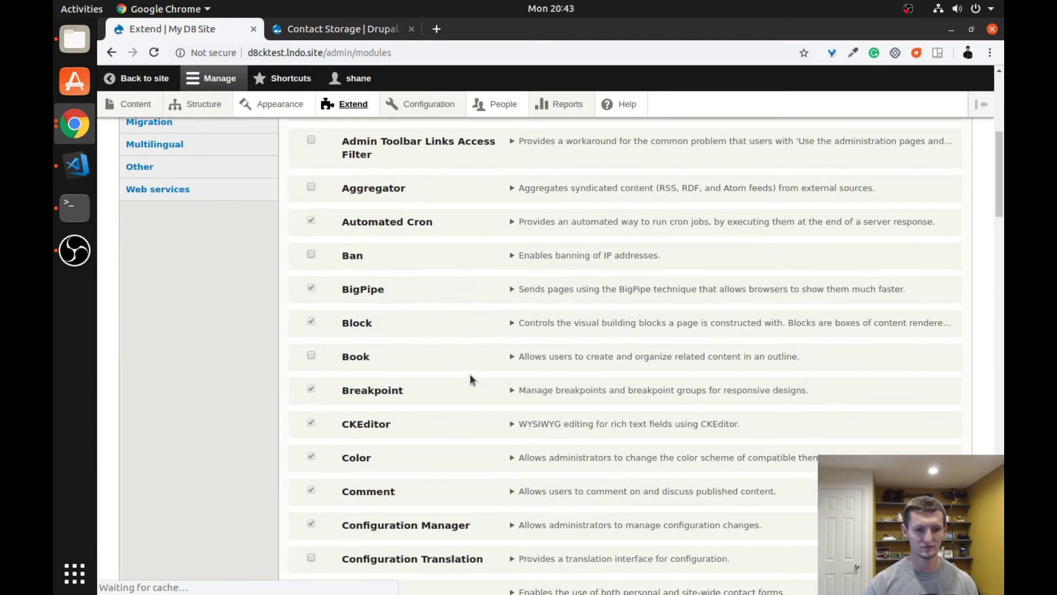
# - Filter modules by 'cont', tick Contact storage and install it
pyautogui.scroll(5, 435, 350)
pyautogui.click(380, 303)
pyautogui.write('contact')
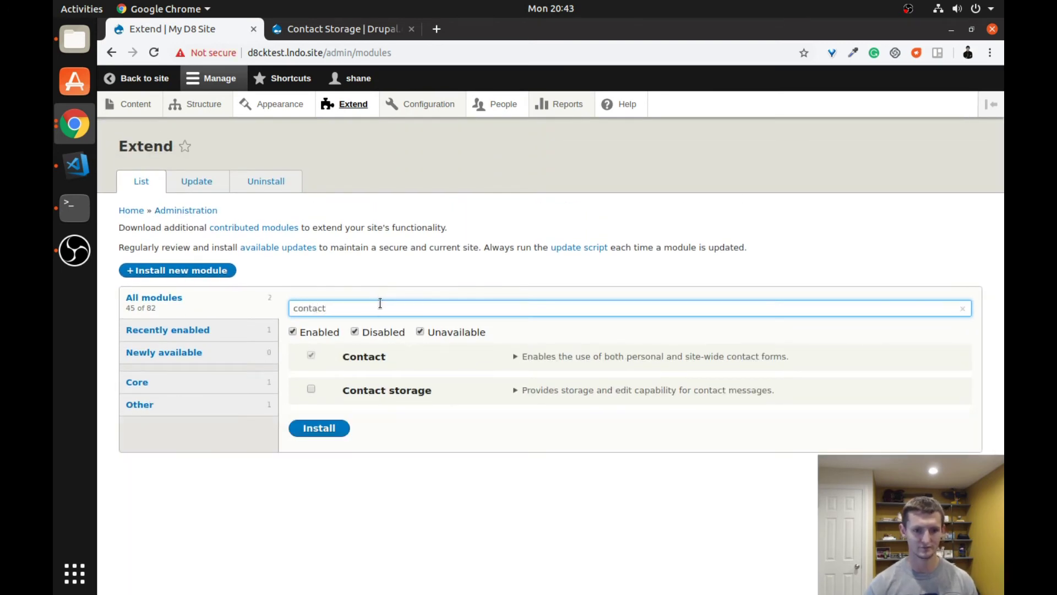
pyautogui.click(311, 390)
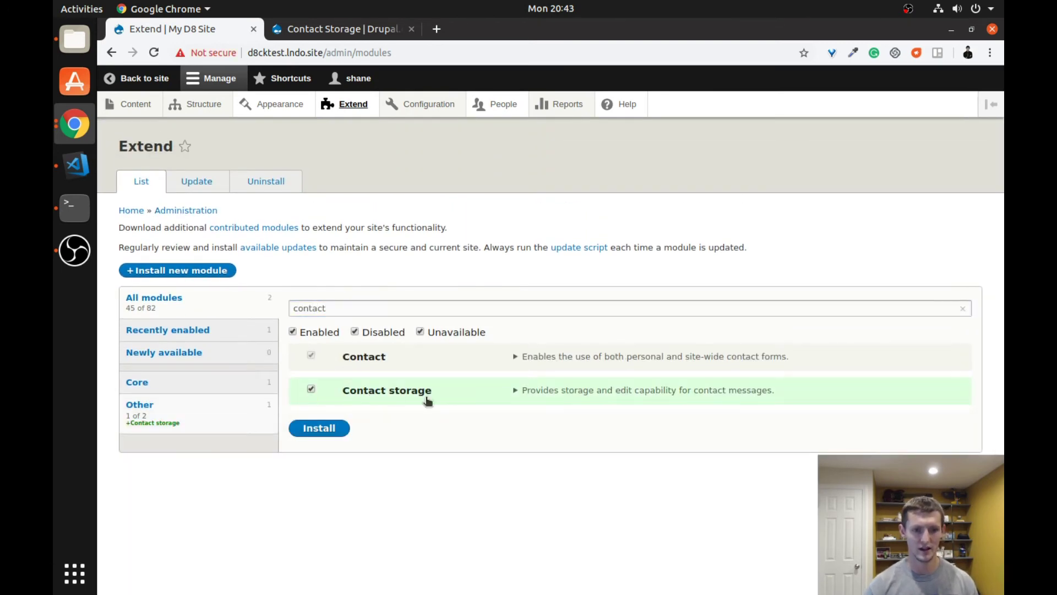
pyautogui.click(318, 428)
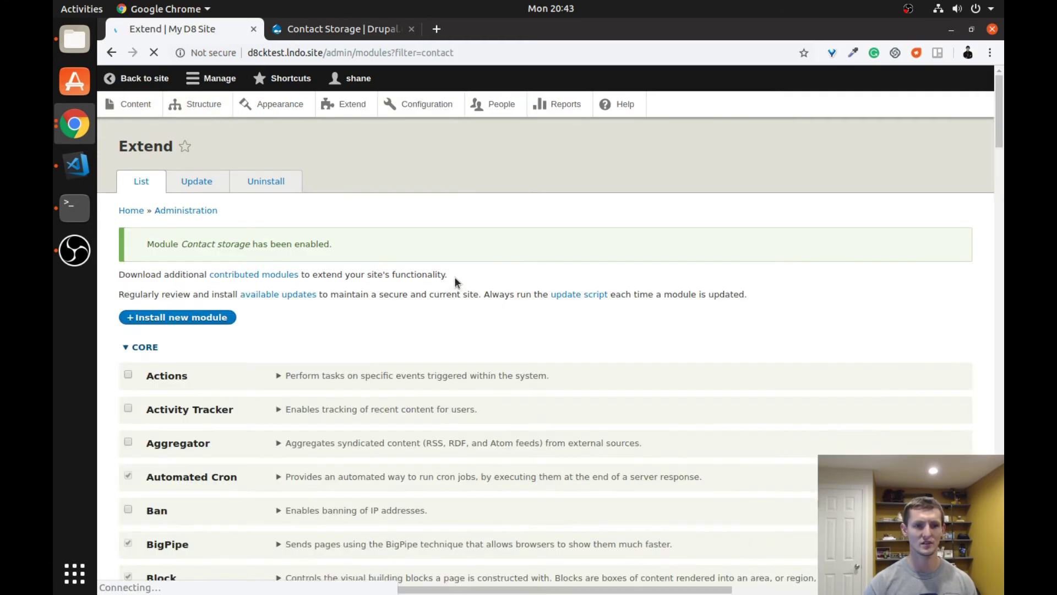
# - Go to Structure > Contact forms and view the Contact Us messages list, still empty
pyautogui.moveTo(208, 106)
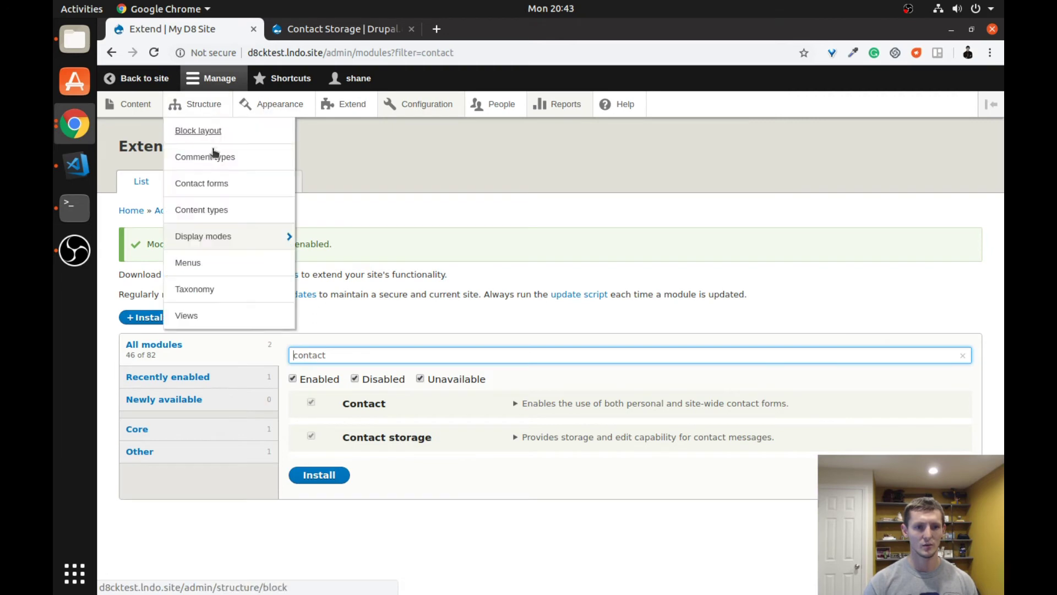
pyautogui.click(252, 192)
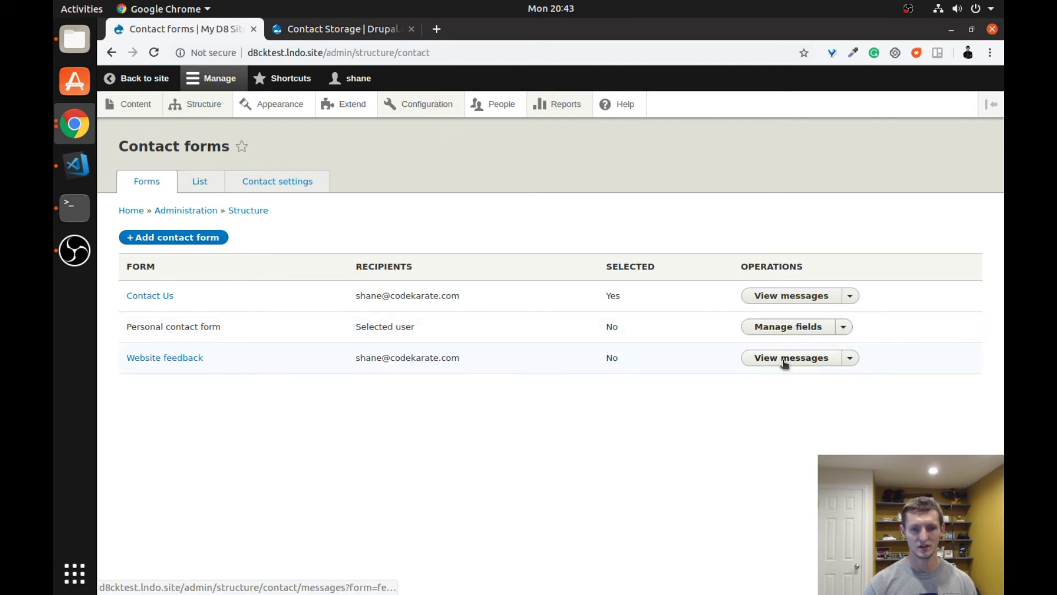
pyautogui.click(779, 295)
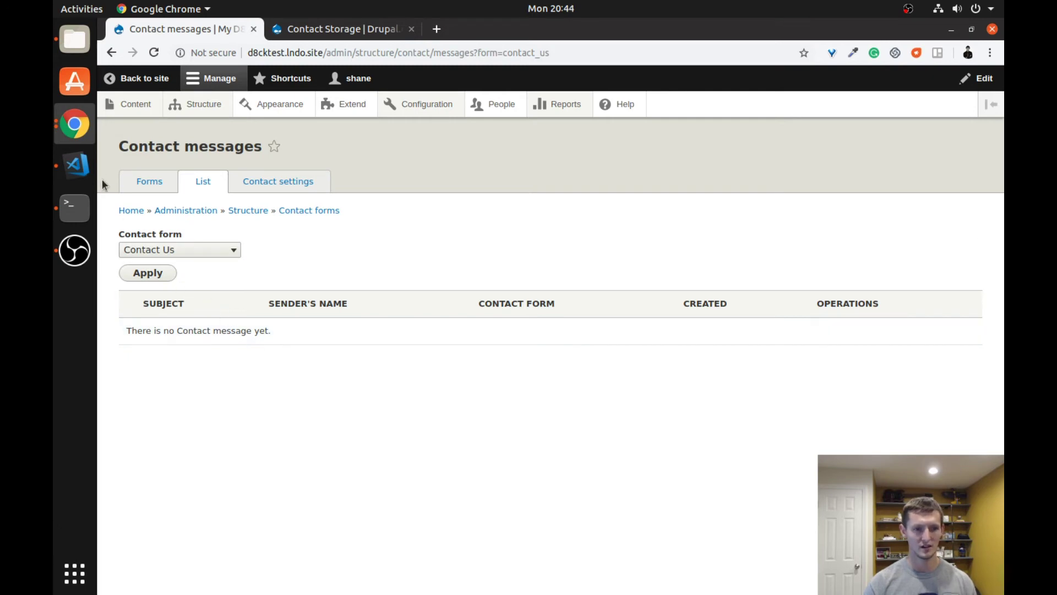
pyautogui.rightClick(88, 135)
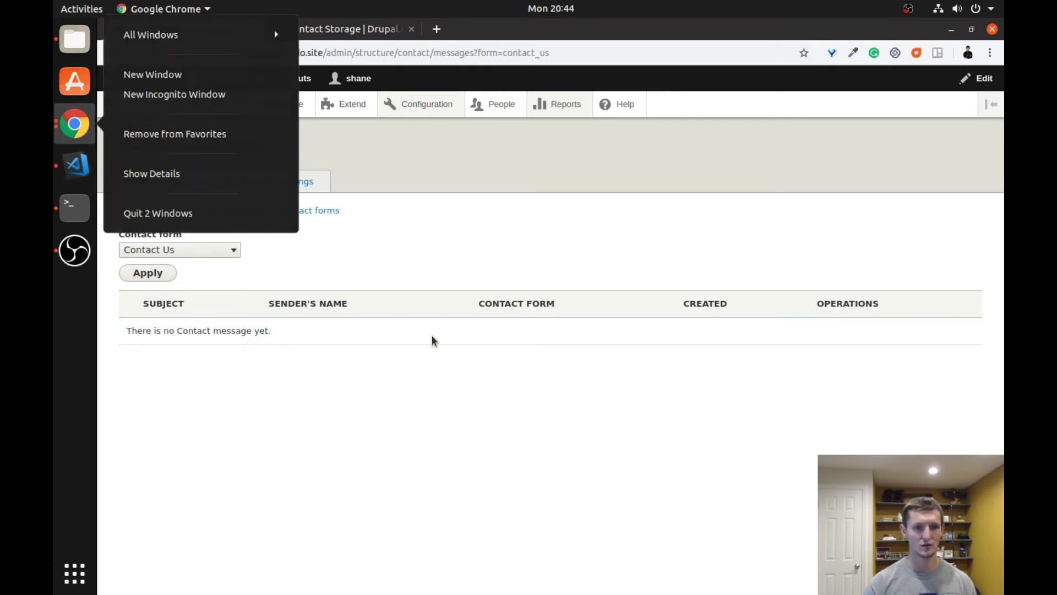
pyautogui.click(447, 273)
pyautogui.hotkey('alt', 'Tab')
pyautogui.hotkey('alt', 'Tab')
pyautogui.hotkey('alt', 'Tab')
pyautogui.hotkey('alt', 'Tab')
pyautogui.hotkey('alt', 'Tab')
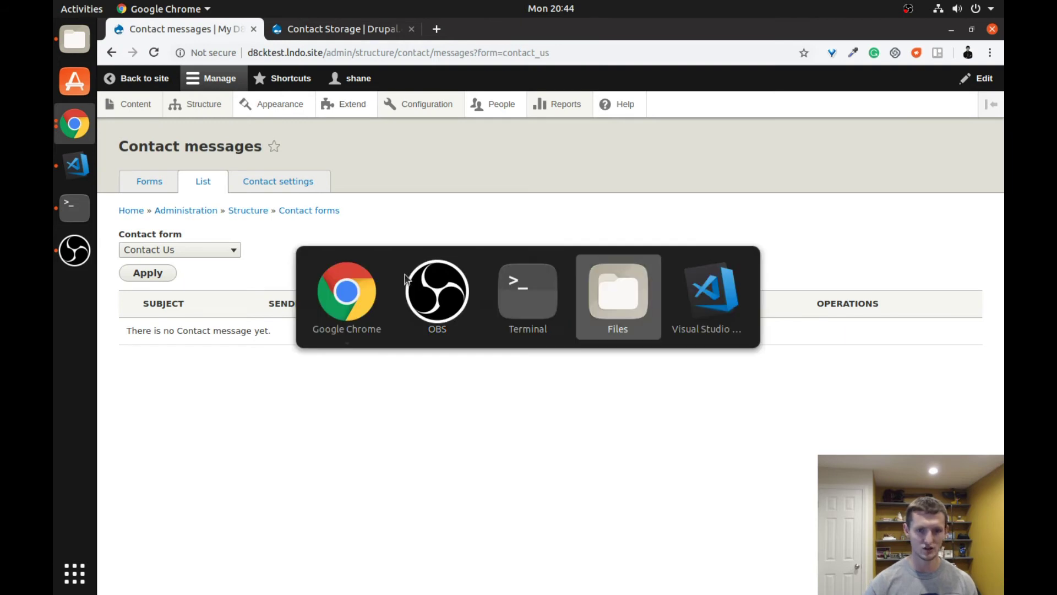
# - Bring the public Contact Us form window forward and reload the page
pyautogui.press('Down')
pyautogui.press('Right')
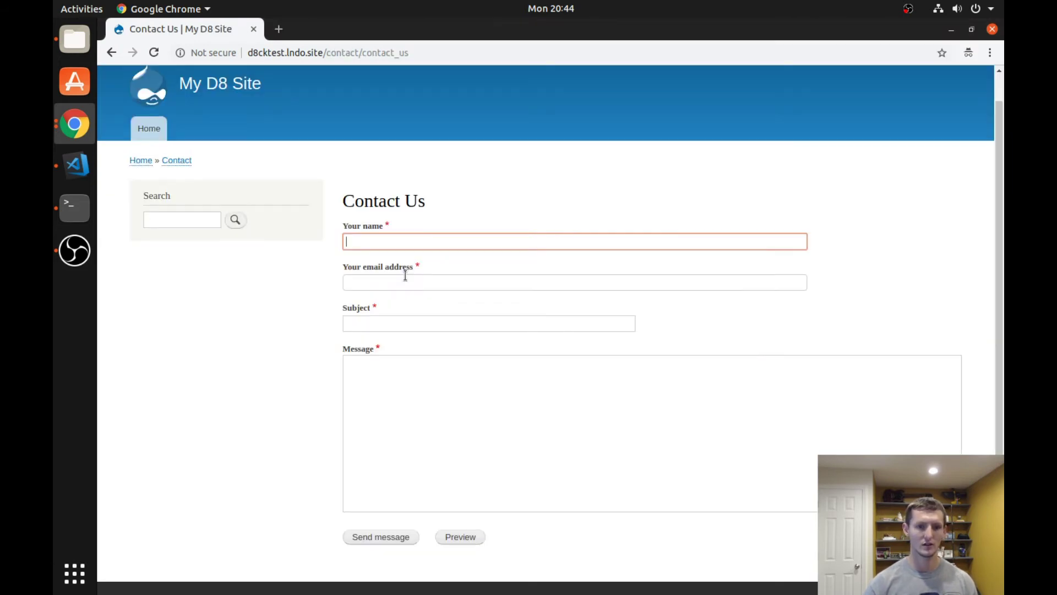
pyautogui.click(388, 53)
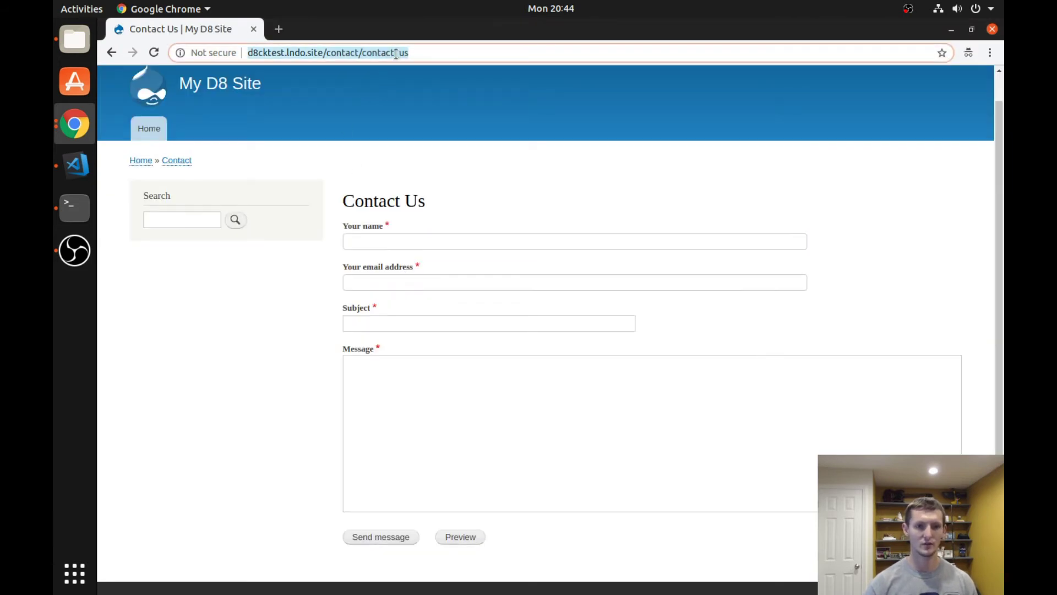
pyautogui.press('Return')
pyautogui.scroll(-1, 379, 213)
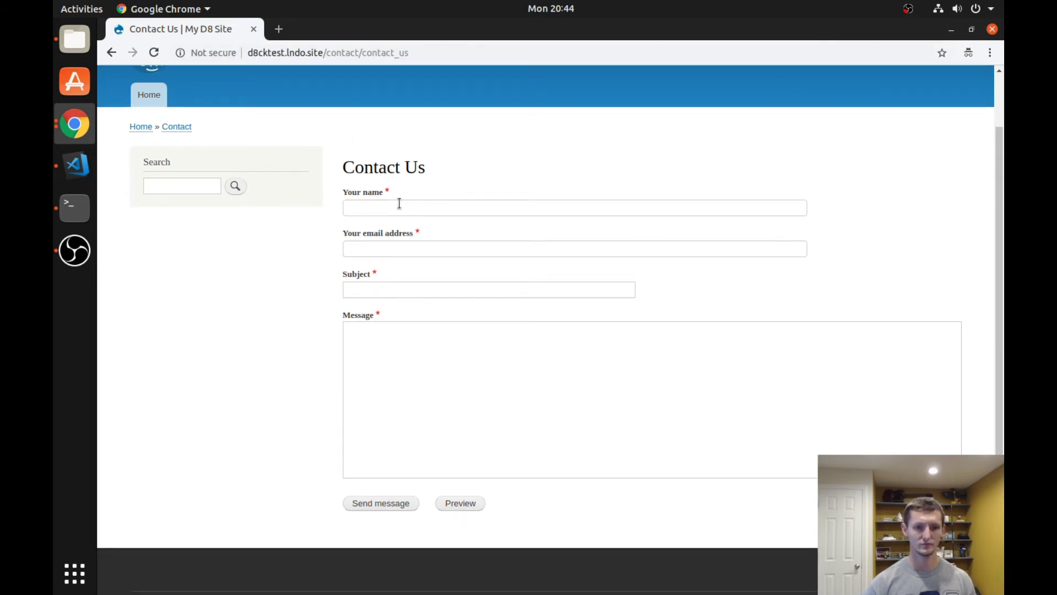
# - Enter the sender's name and e-mail, subject 'Test message' and message 'This is just a test', then send
pyautogui.click(399, 205)
pyautogui.write('Shane')
pyautogui.press('Tab')
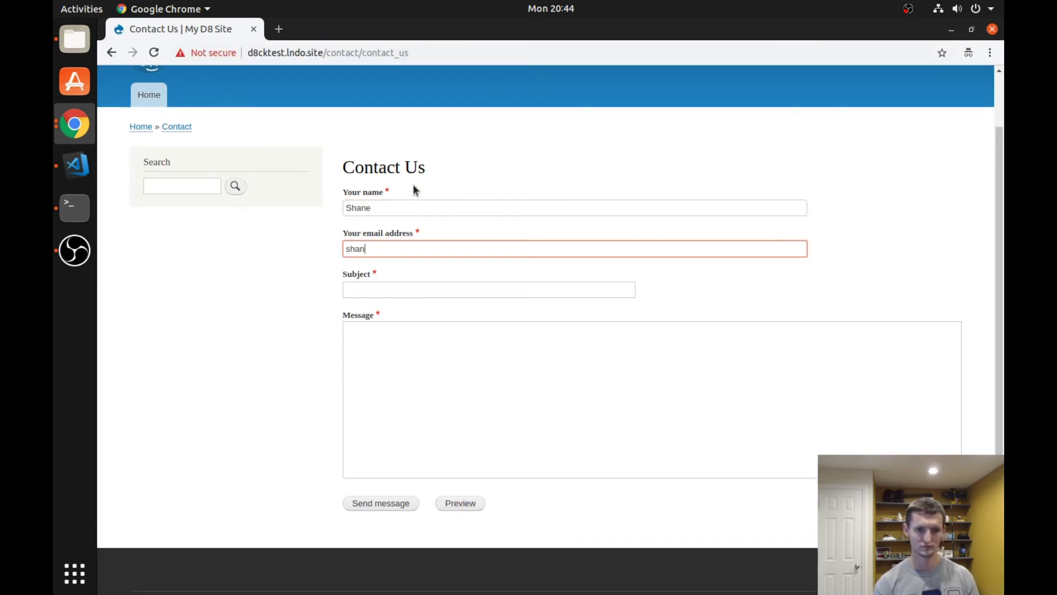
pyautogui.press('Tab')
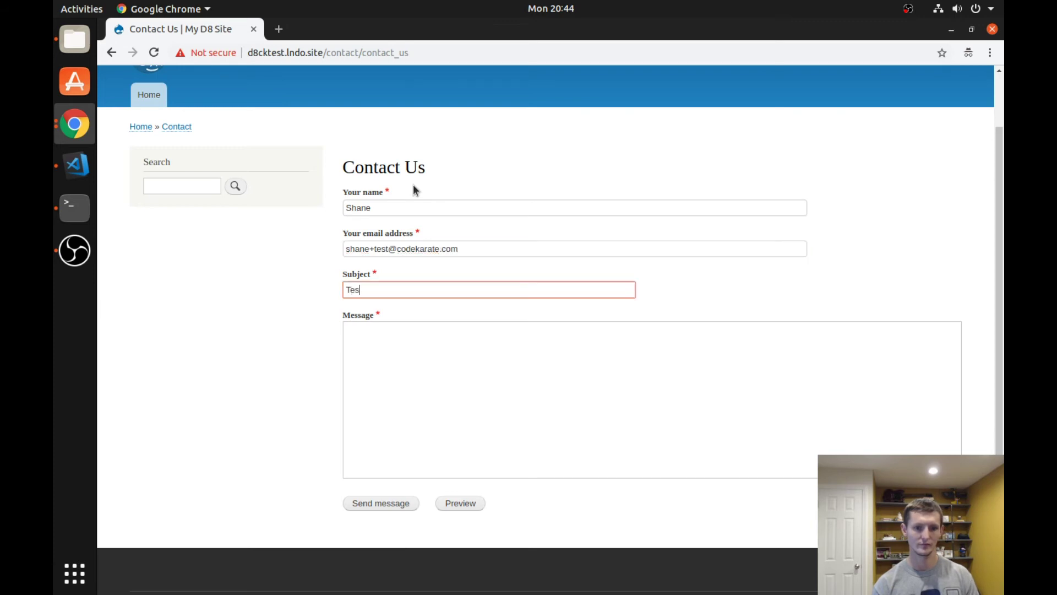
pyautogui.press('Tab')
pyautogui.write('Thi')
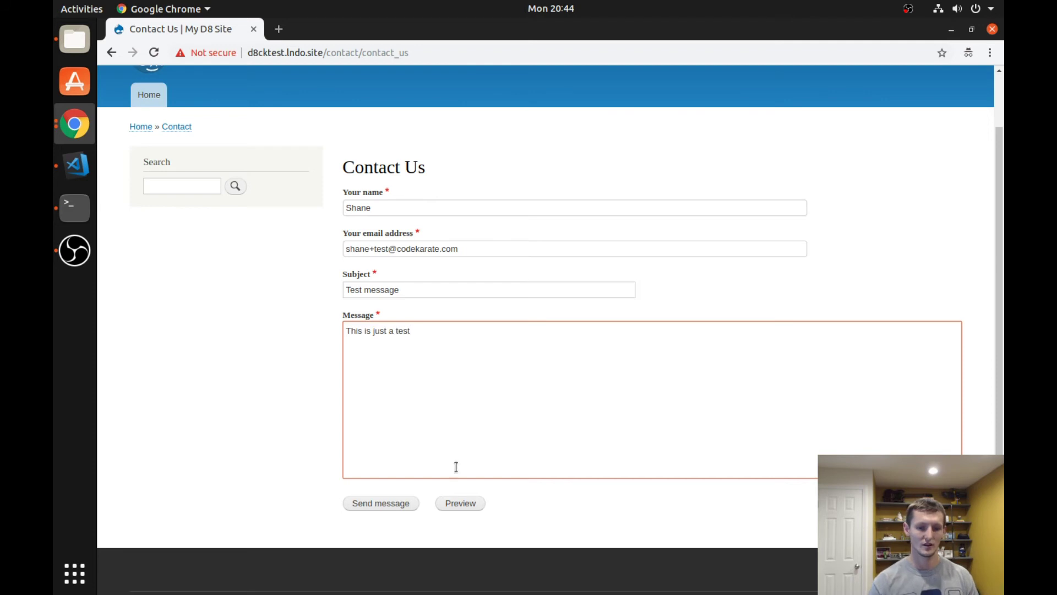
pyautogui.click(408, 504)
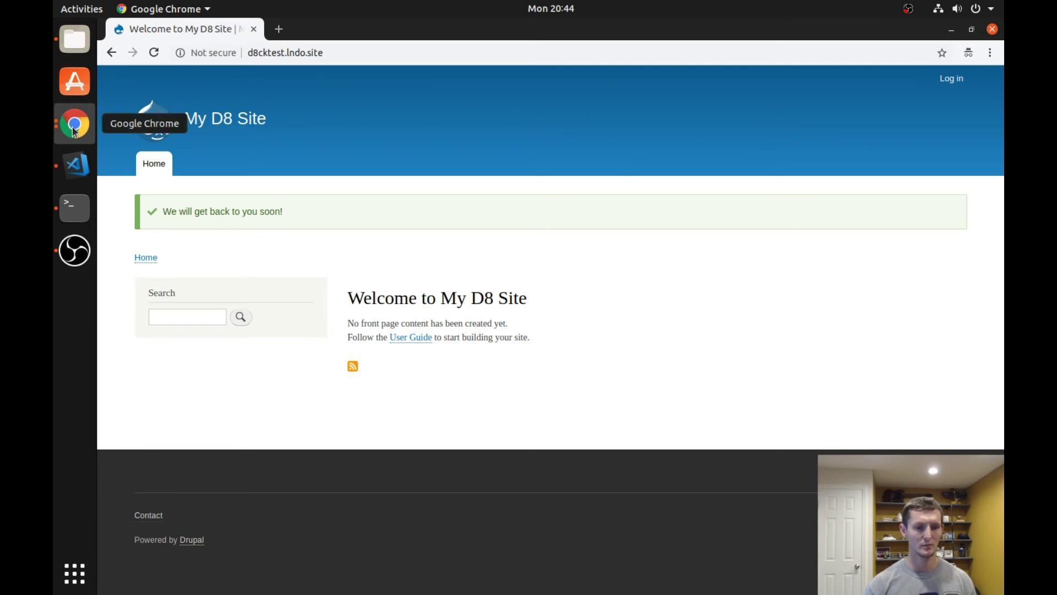
pyautogui.hotkey('alt', 'Tab')
pyautogui.press('Tab')
pyautogui.press('Tab')
pyautogui.press('Tab')
pyautogui.press('Tab')
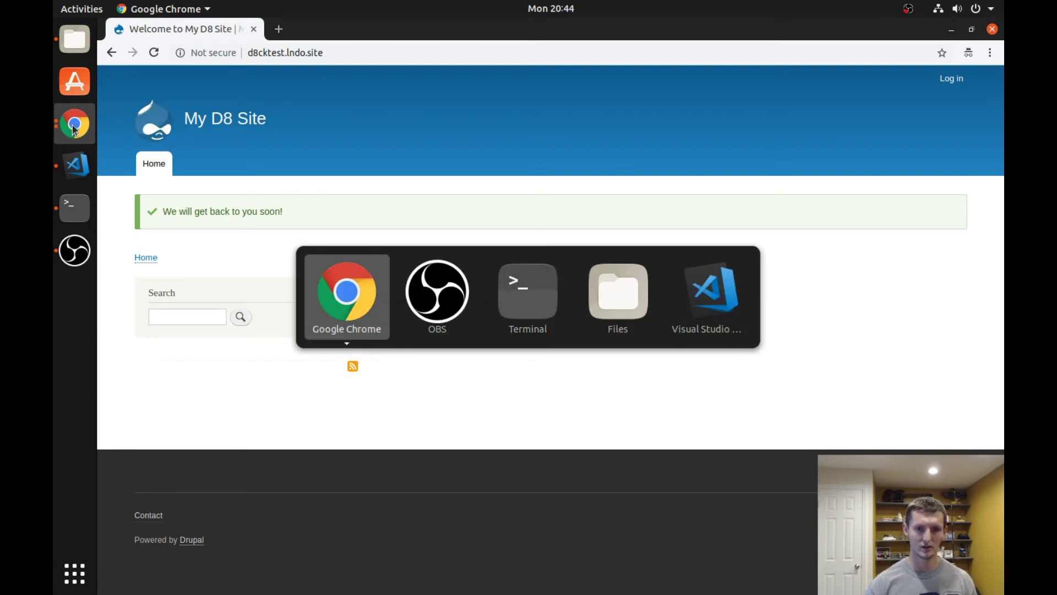
# - Reload the admin Contact messages list, view the Test message details, go back and select its row
pyautogui.hotkey('alt', '`')
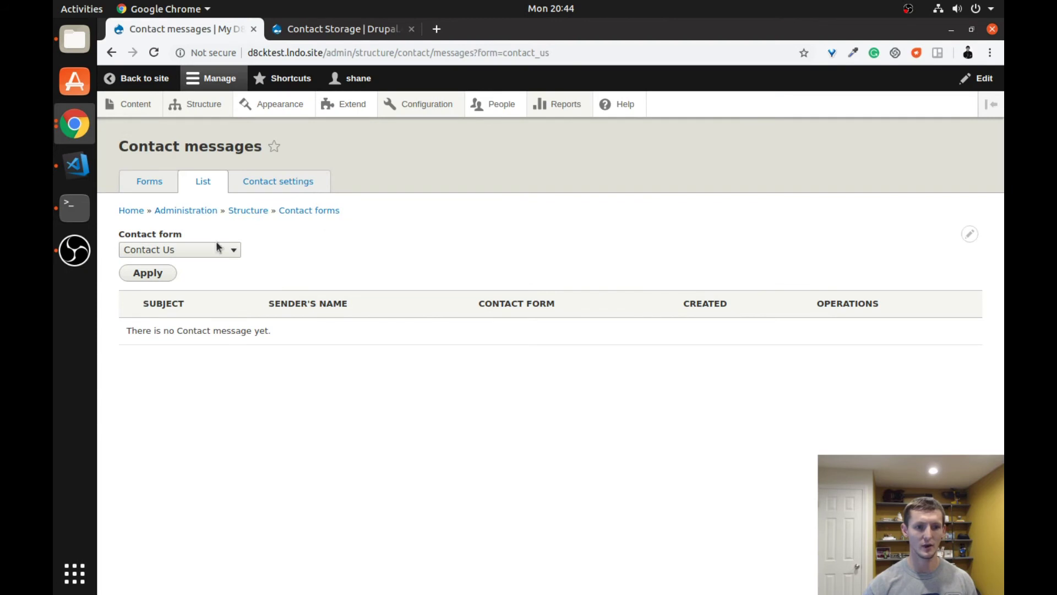
pyautogui.click(154, 52)
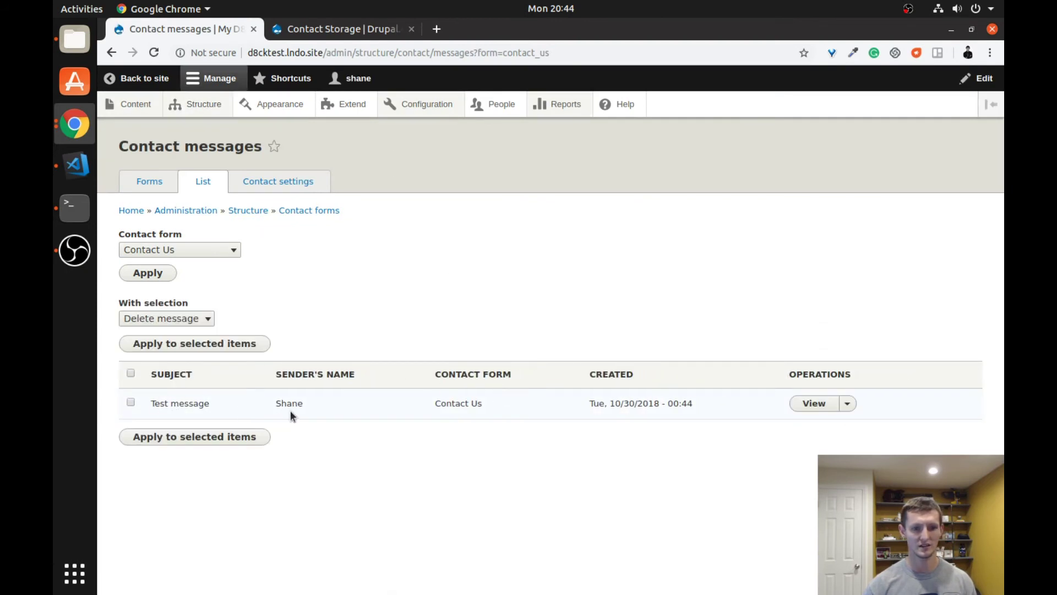
pyautogui.click(815, 405)
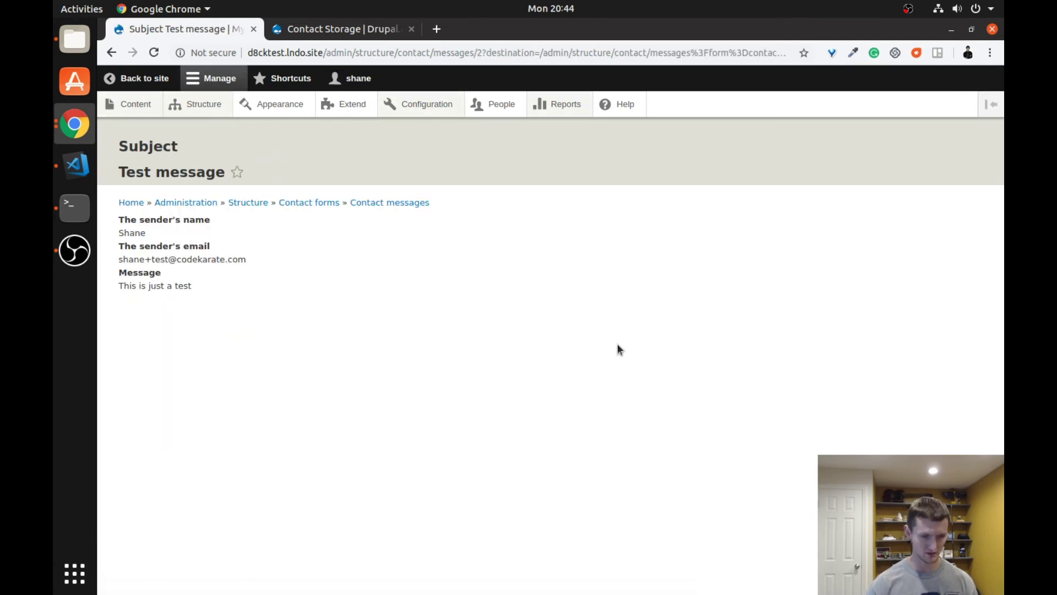
pyautogui.hotkey('alt', 'Left')
pyautogui.click(851, 407)
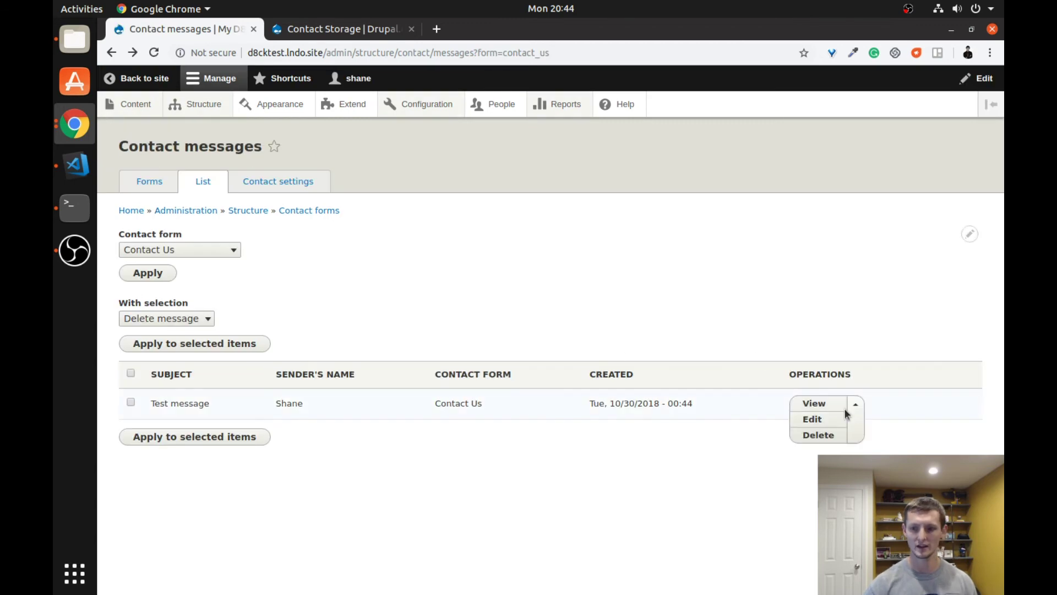
pyautogui.click(130, 402)
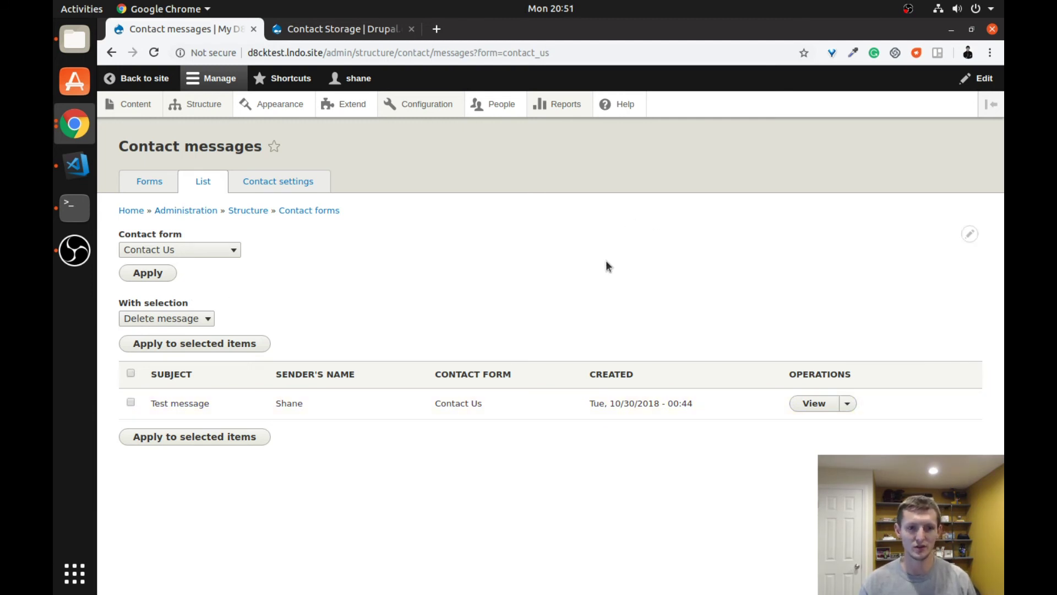
# - Open the Contact Us form for editing from the Forms list operations dropdown
pyautogui.click(149, 182)
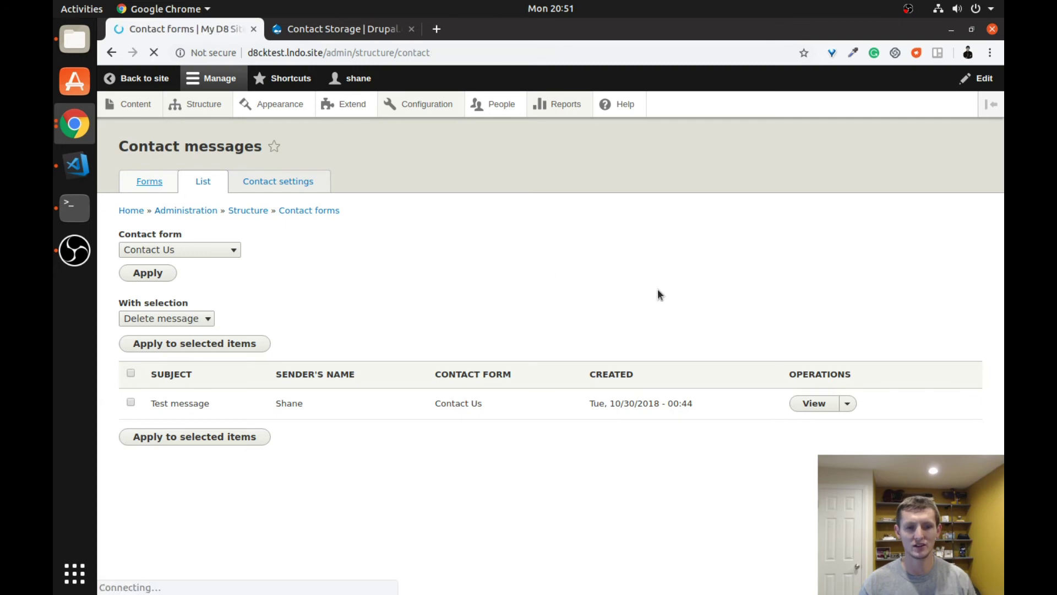
pyautogui.click(851, 297)
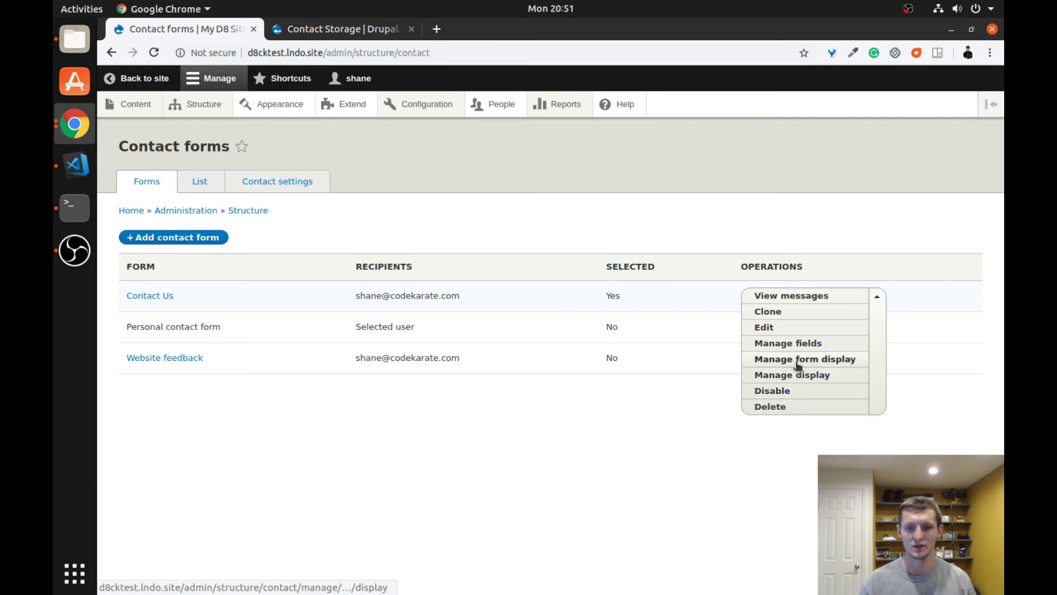
pyautogui.click(765, 328)
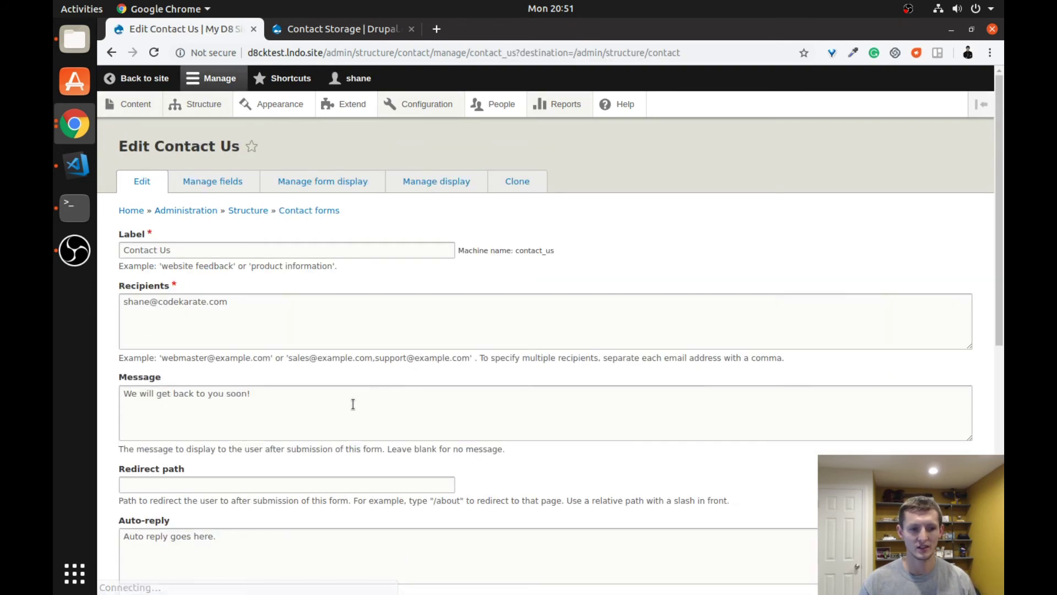
# - Review the URL alias, disabled-form message, Allow preview and Maximum submissions (0) settings
pyautogui.scroll(-5, 221, 315)
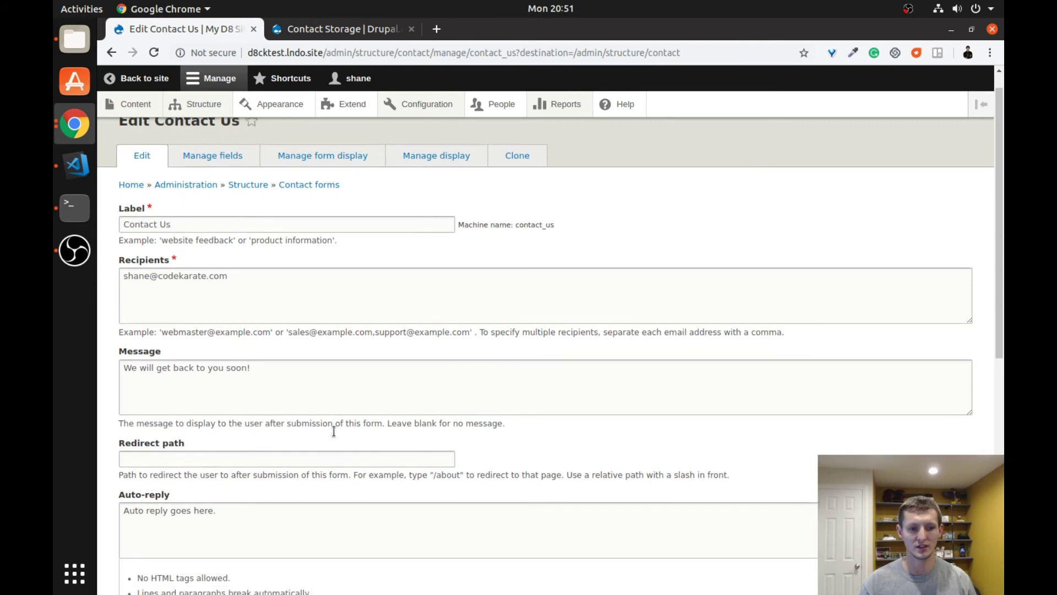
pyautogui.scroll(-2, 349, 415)
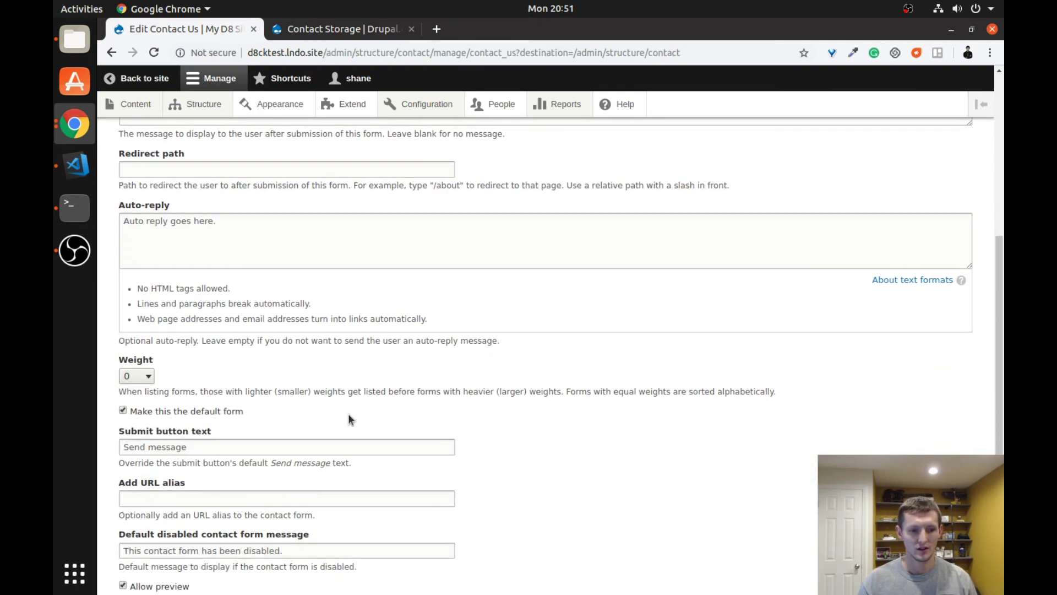
pyautogui.moveTo(213, 447); pyautogui.dragTo(105, 446)
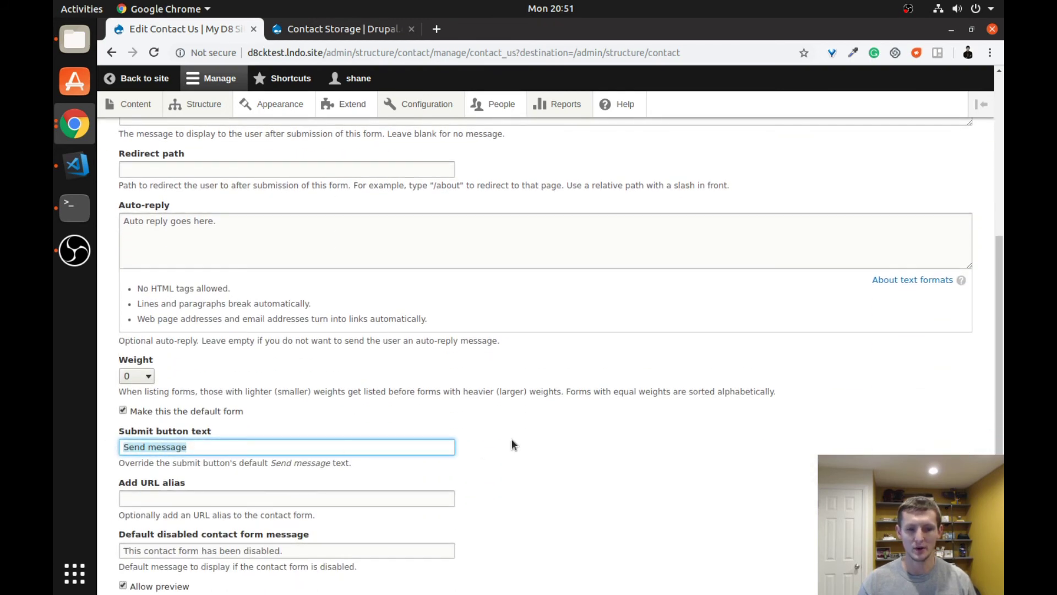
pyautogui.scroll(-2, 512, 443)
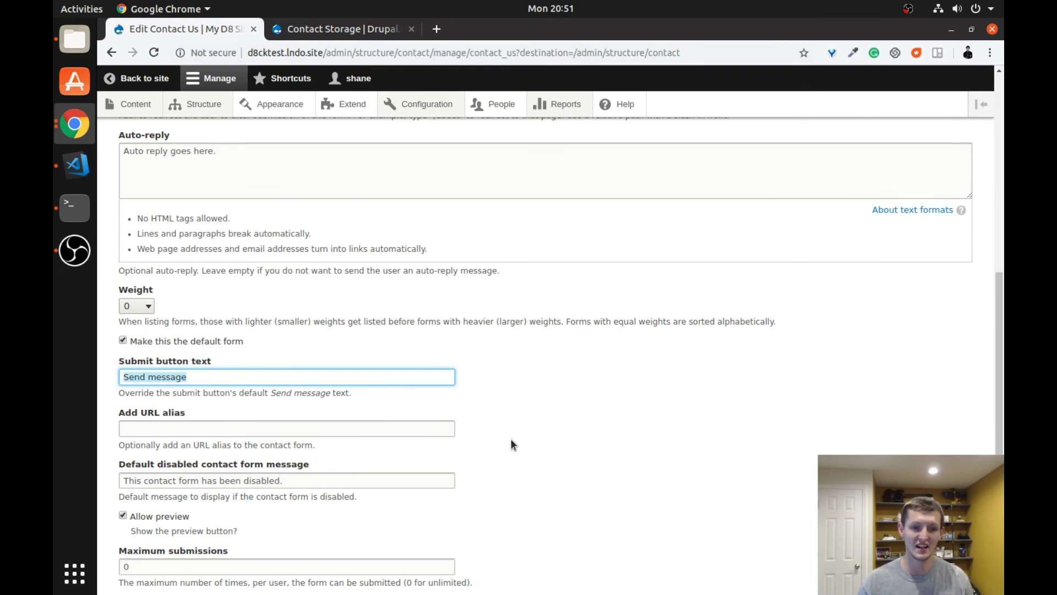
pyautogui.click(301, 430)
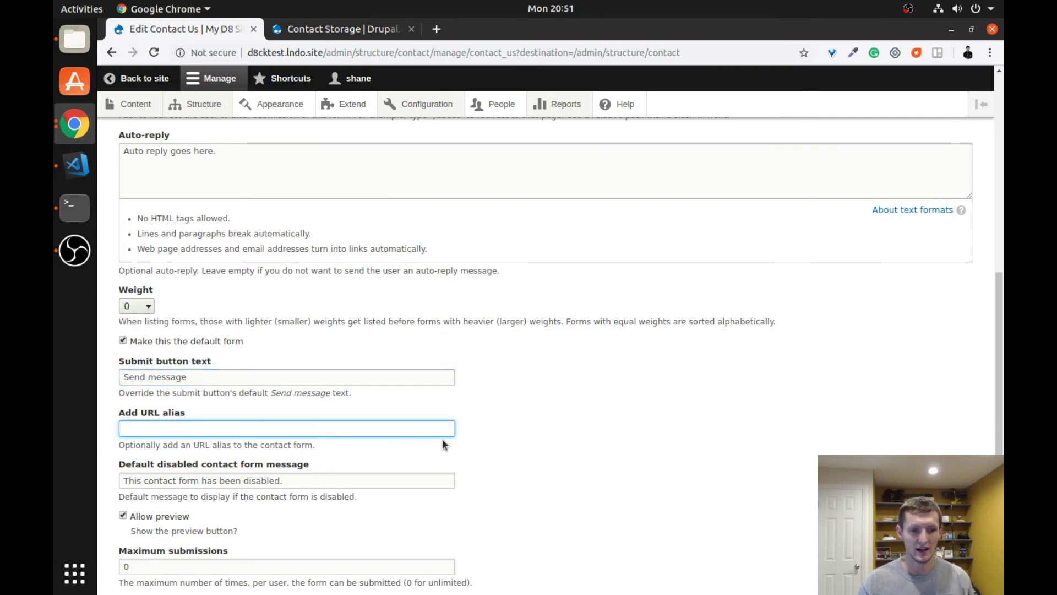
pyautogui.scroll(-2, 441, 444)
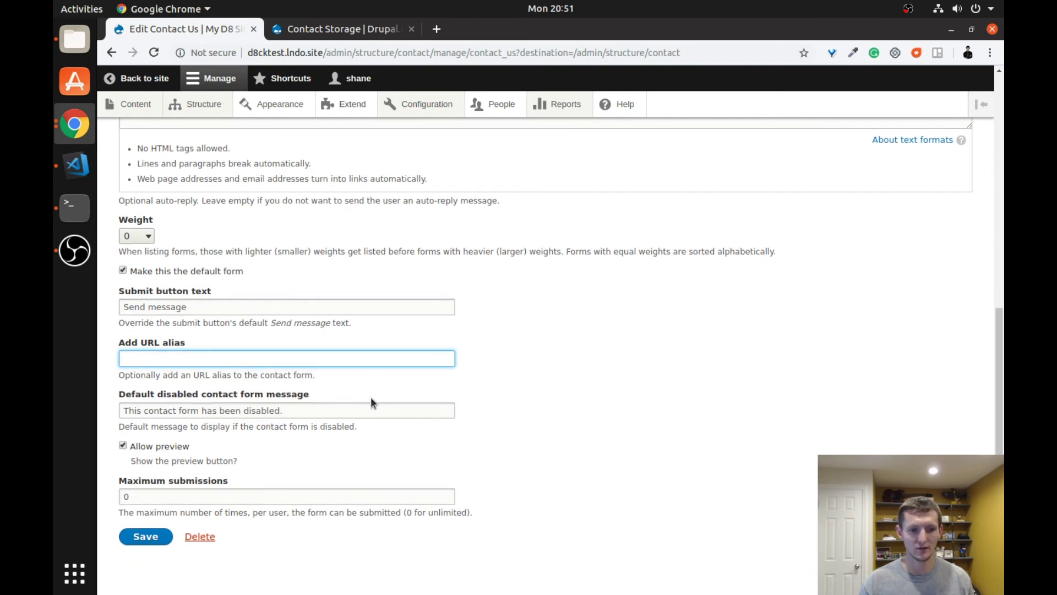
pyautogui.moveTo(341, 409); pyautogui.dragTo(132, 405)
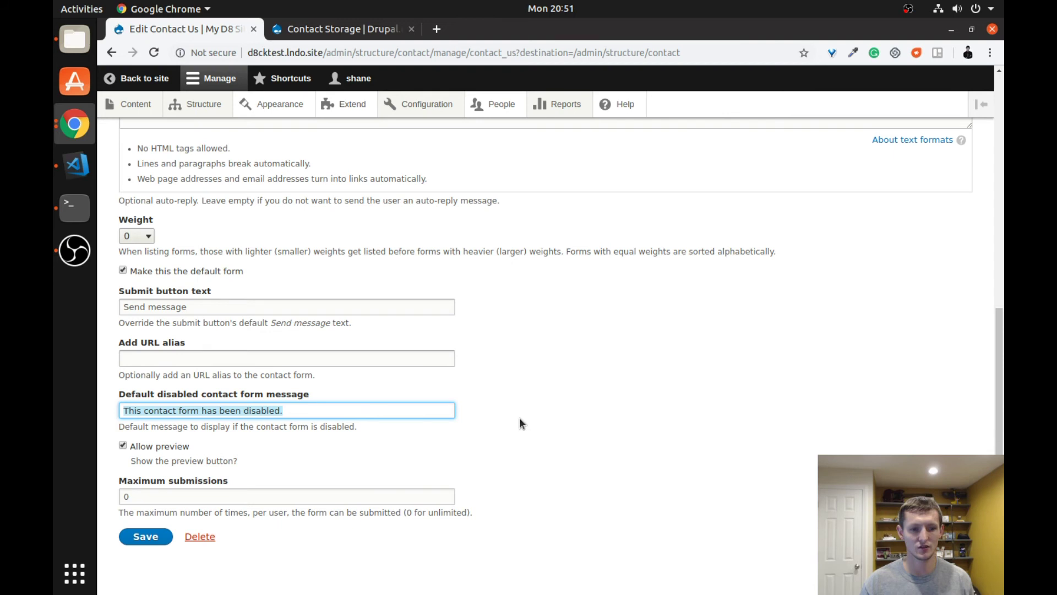
pyautogui.click(508, 438)
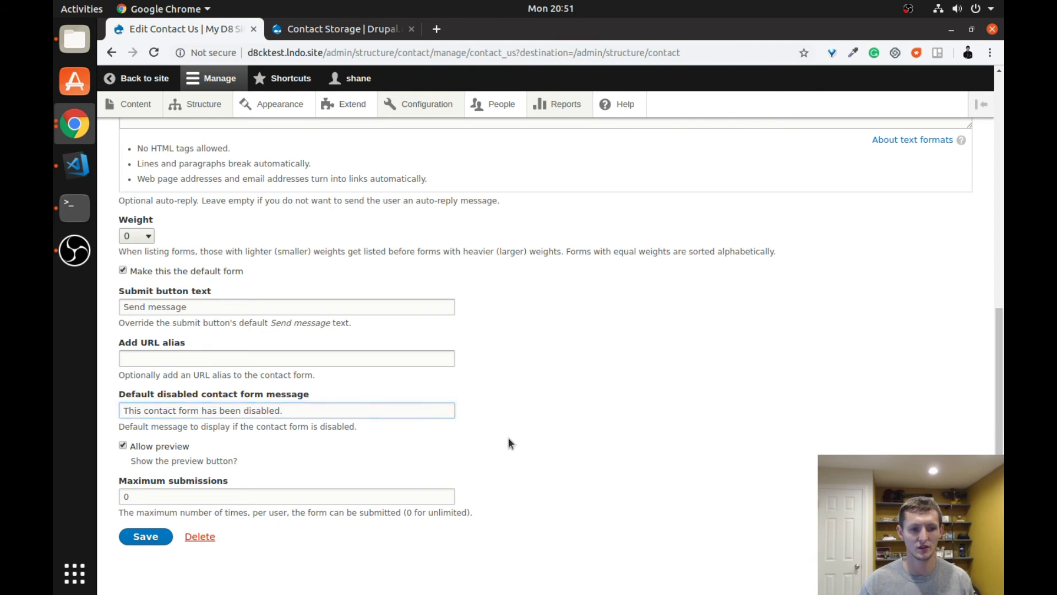
pyautogui.click(123, 446)
pyautogui.moveTo(185, 498); pyautogui.dragTo(116, 492)
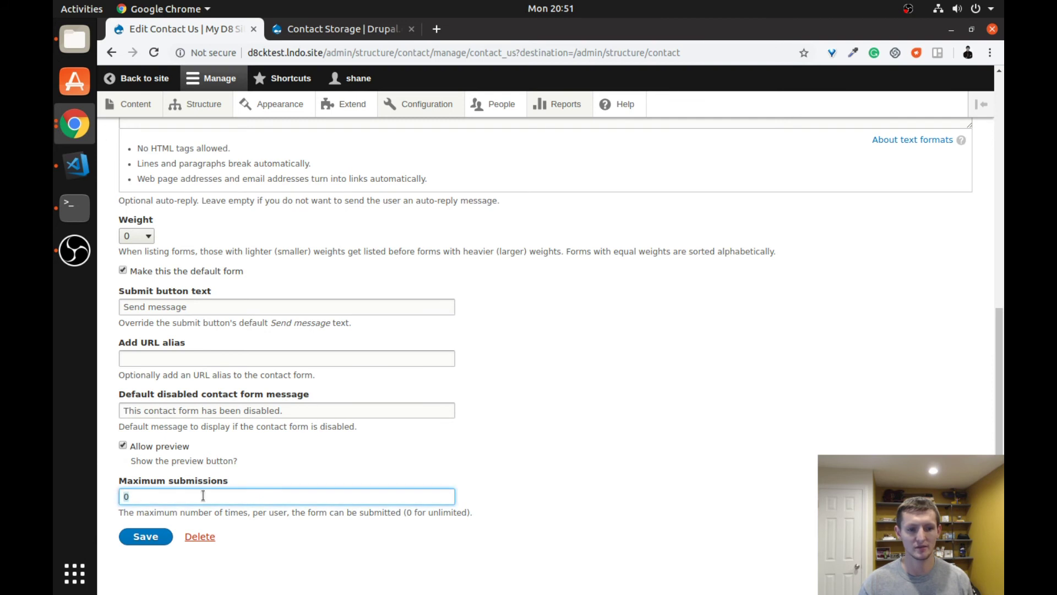
pyautogui.click(434, 455)
pyautogui.scroll(2, 435, 456)
pyautogui.scroll(6, 436, 456)
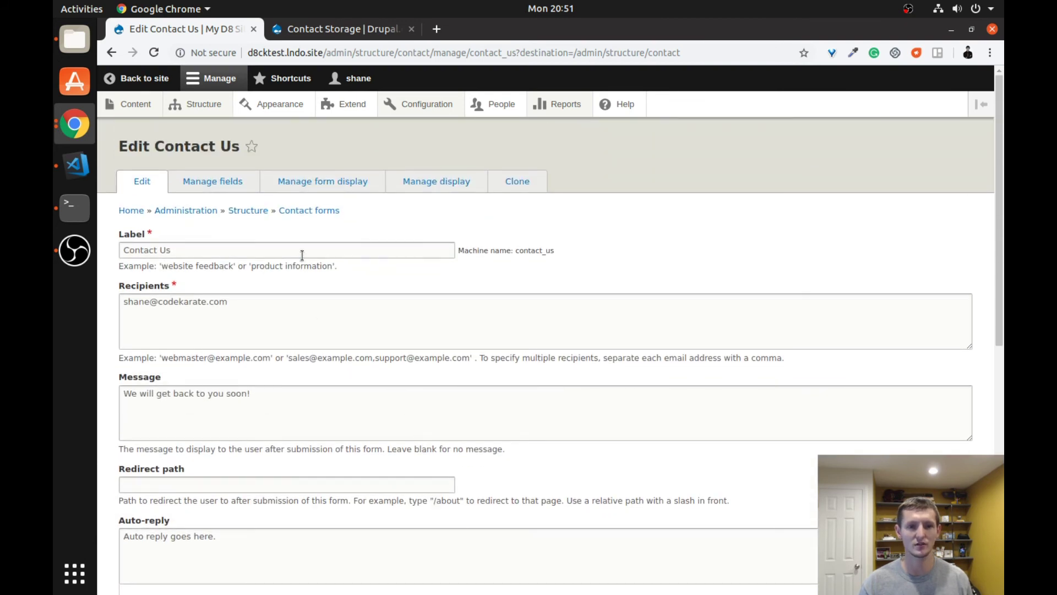
# - Go back to the Contact forms list via the breadcrumb and open + Add contact form to see its options
pyautogui.click(297, 213)
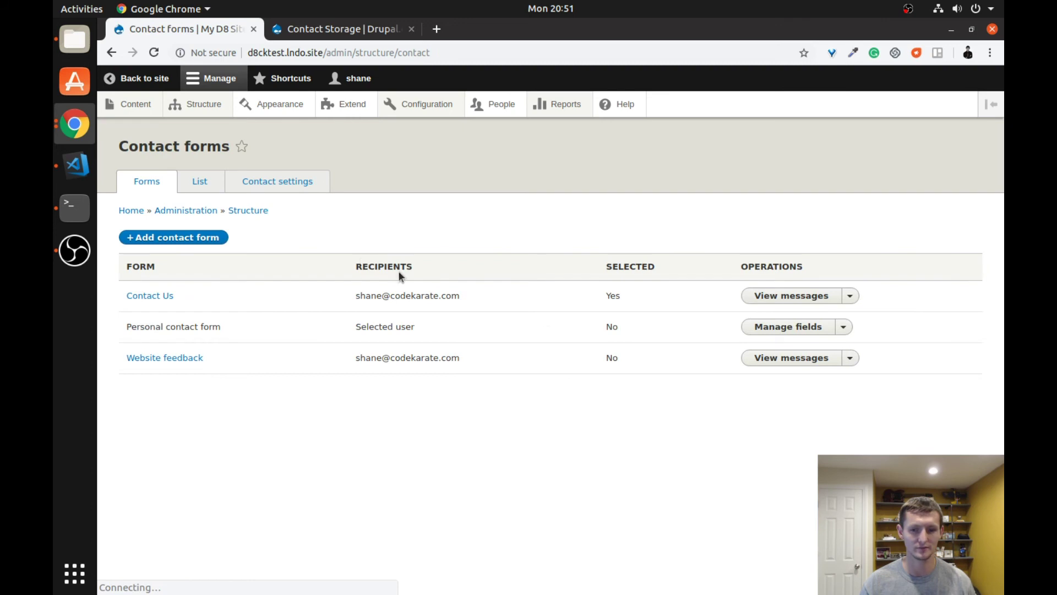
pyautogui.click(850, 297)
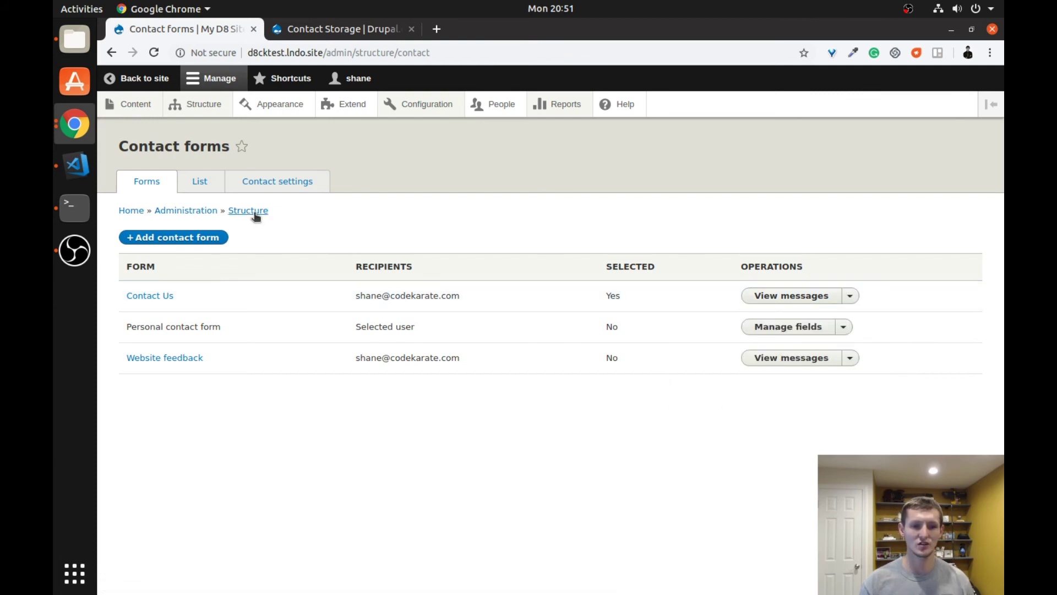
pyautogui.click(199, 240)
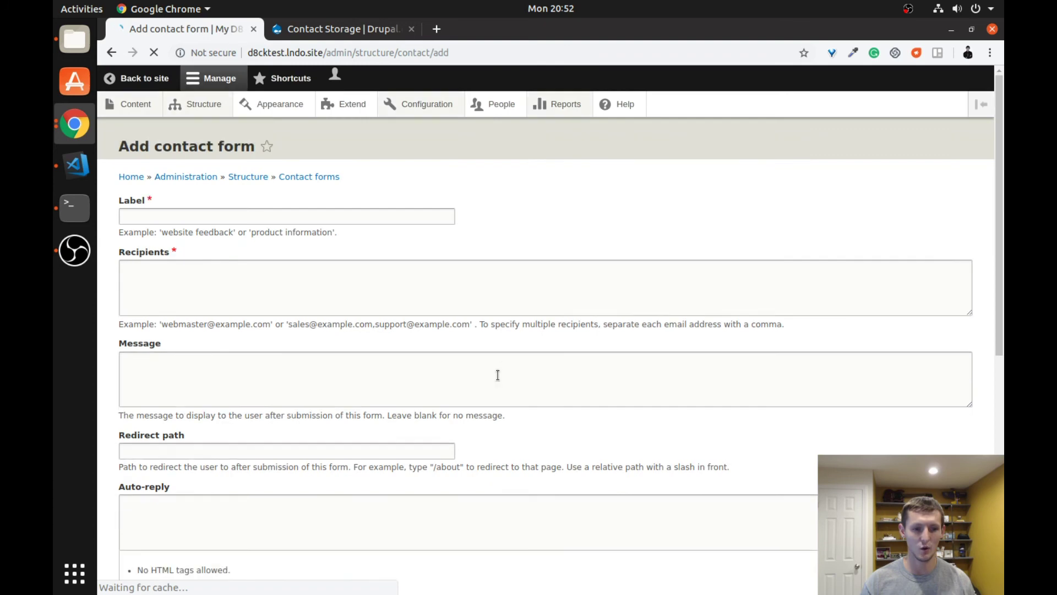
pyautogui.scroll(-7, 499, 379)
pyautogui.scroll(-1, 265, 394)
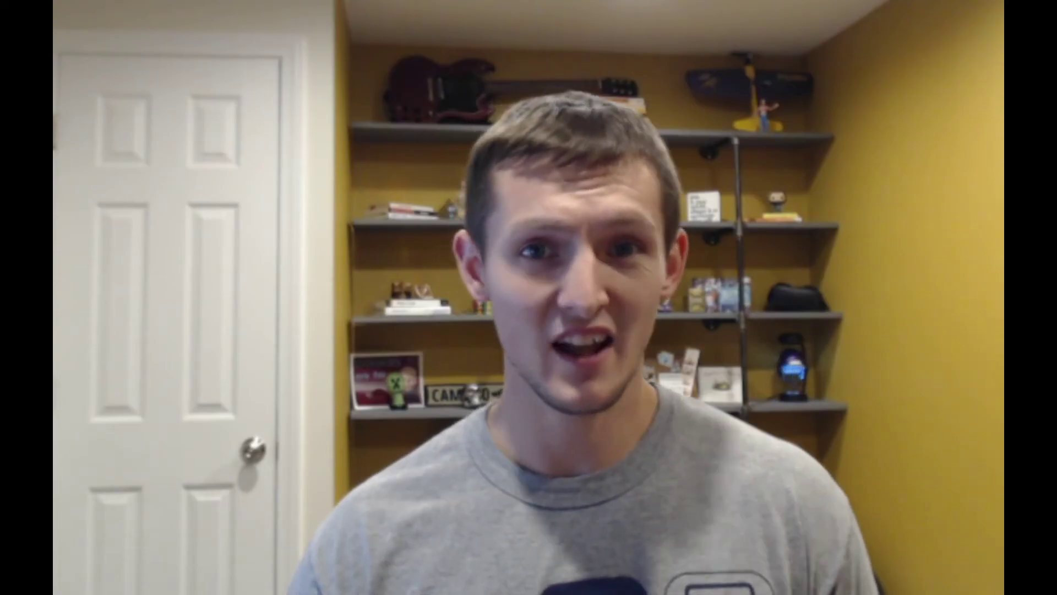